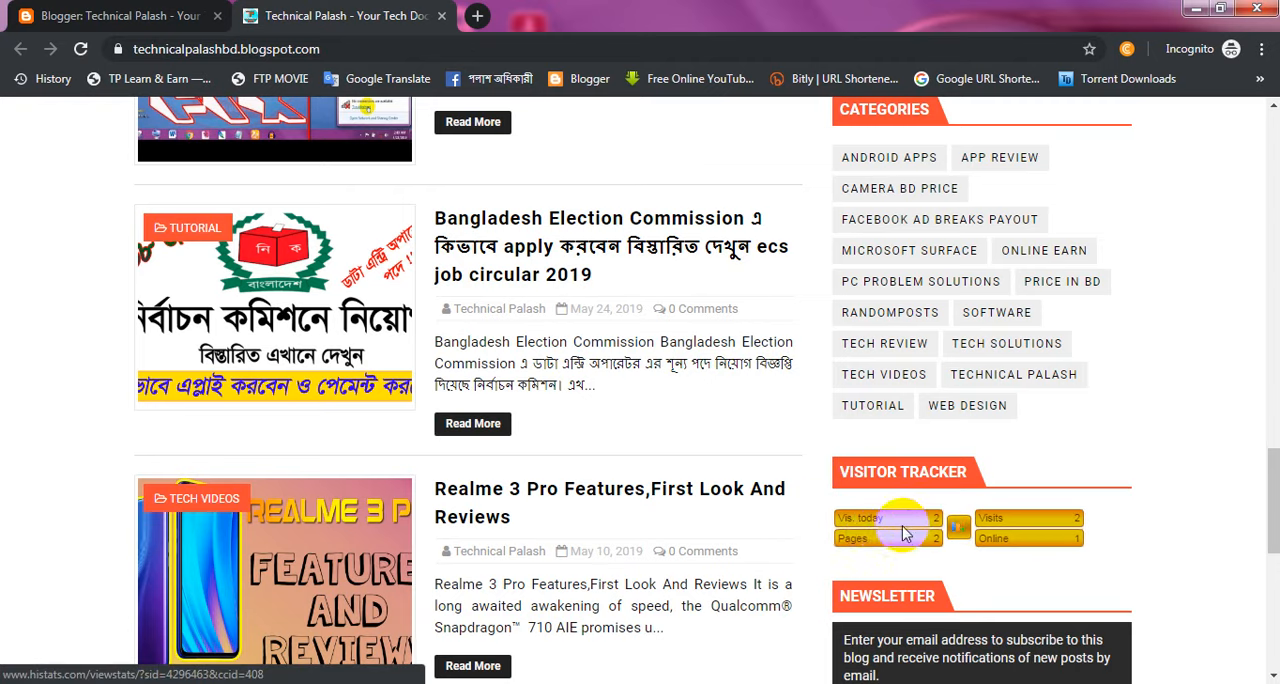
Step: Open Histats from the blog's visitor tracker widget and log in with the saved account e-mail and password
click(900, 530)
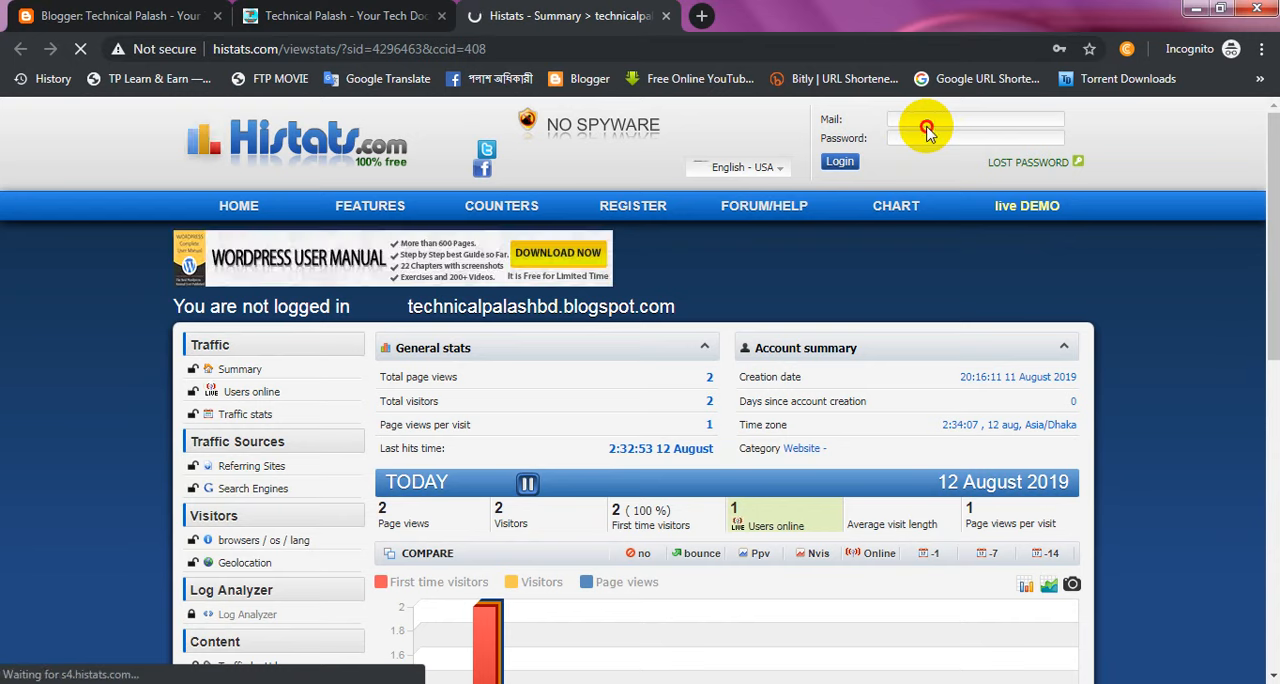
click(928, 122)
click(950, 156)
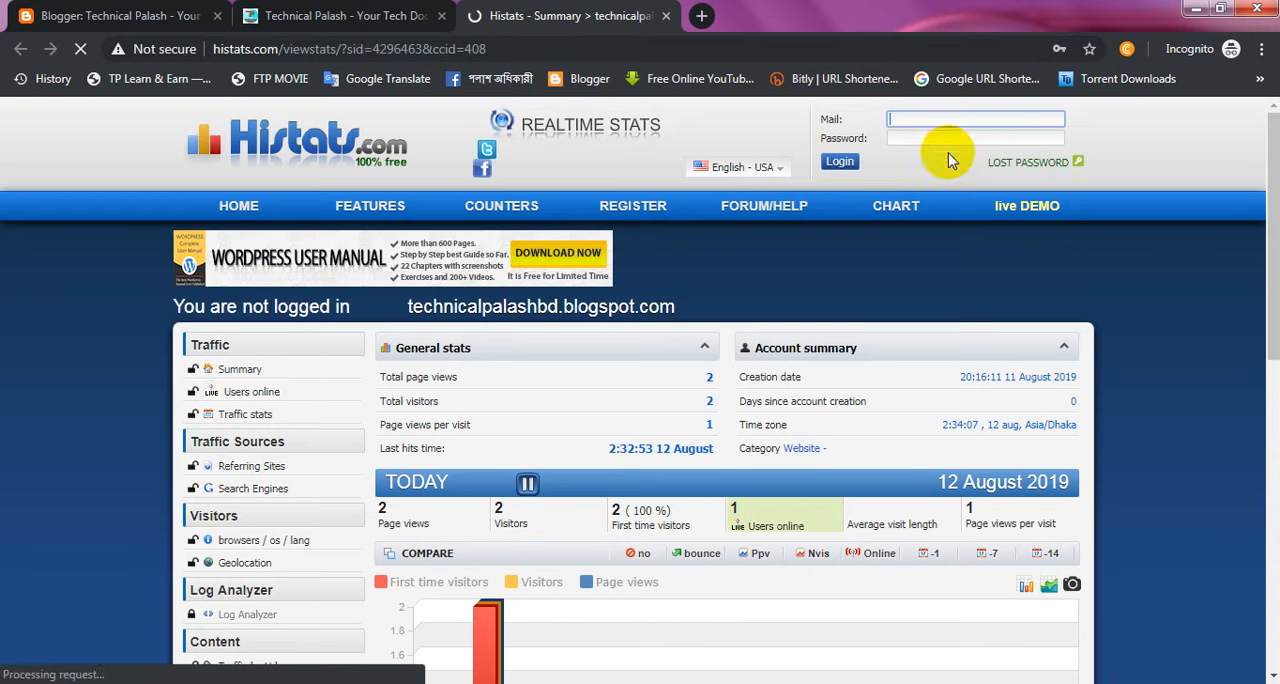
click(839, 162)
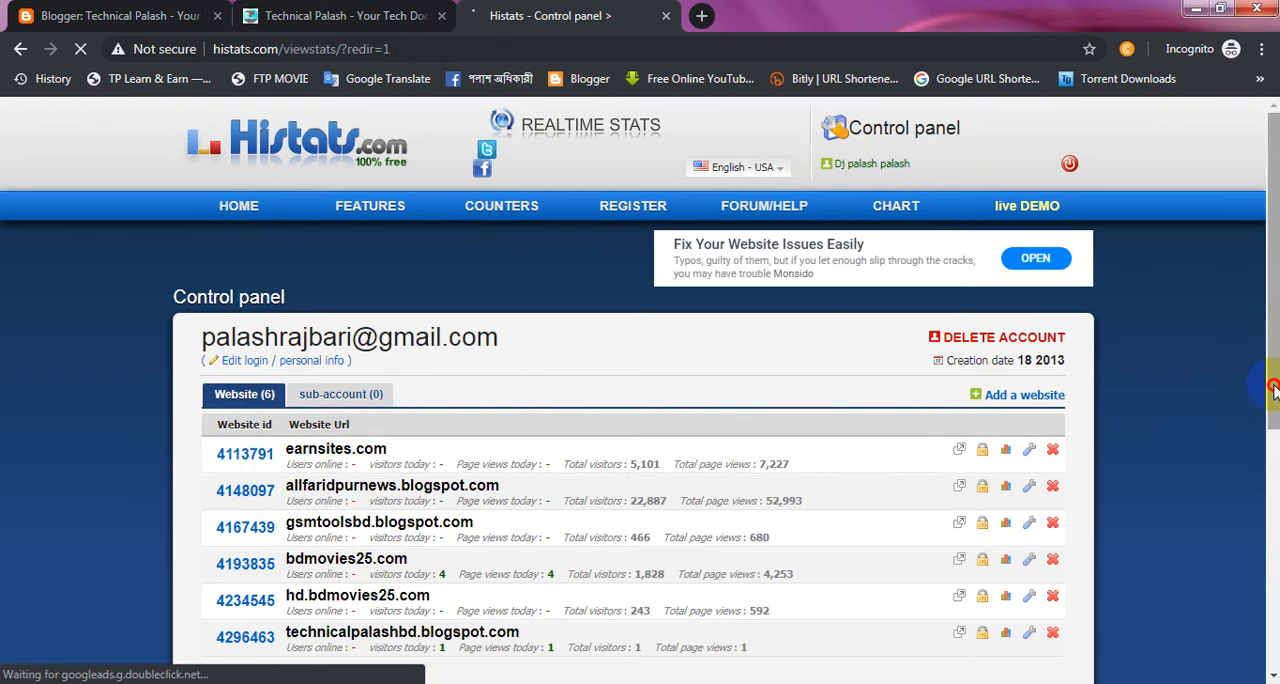
Step: Delete the existing statistics account for technicalpalashbd.blogspot.com and confirm the deletion
scroll(1275, 395, down, 1)
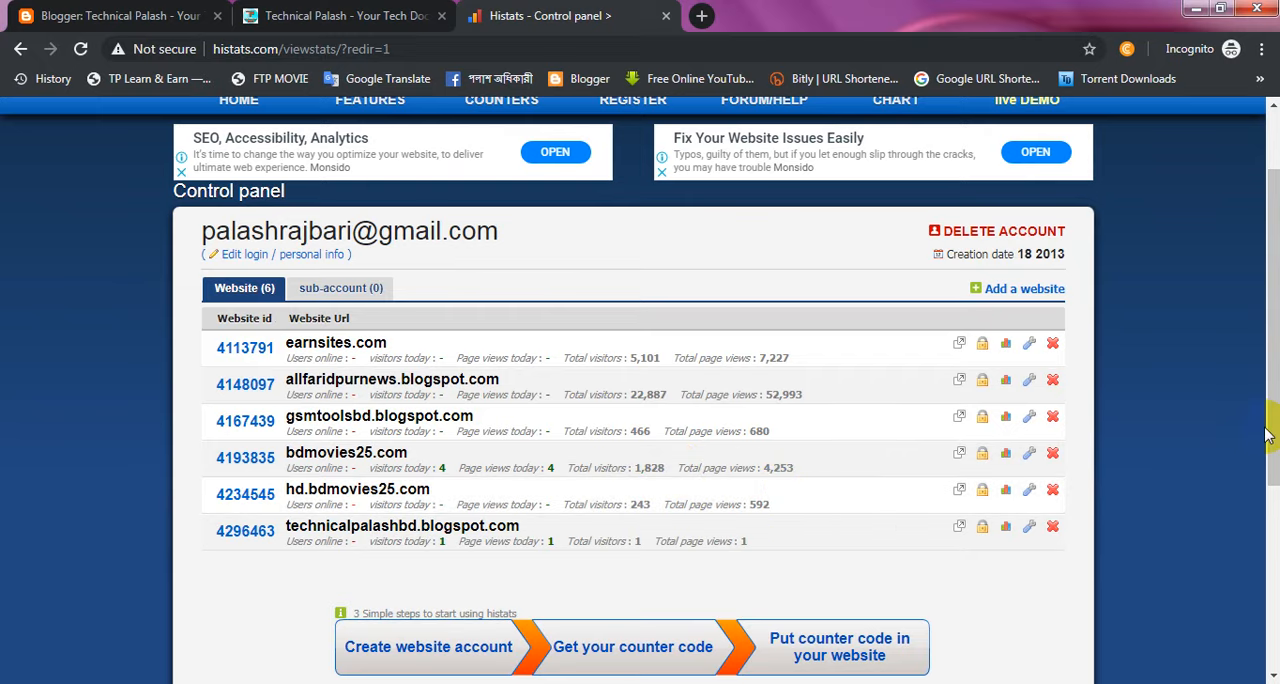
drag(1269, 415, 1270, 432)
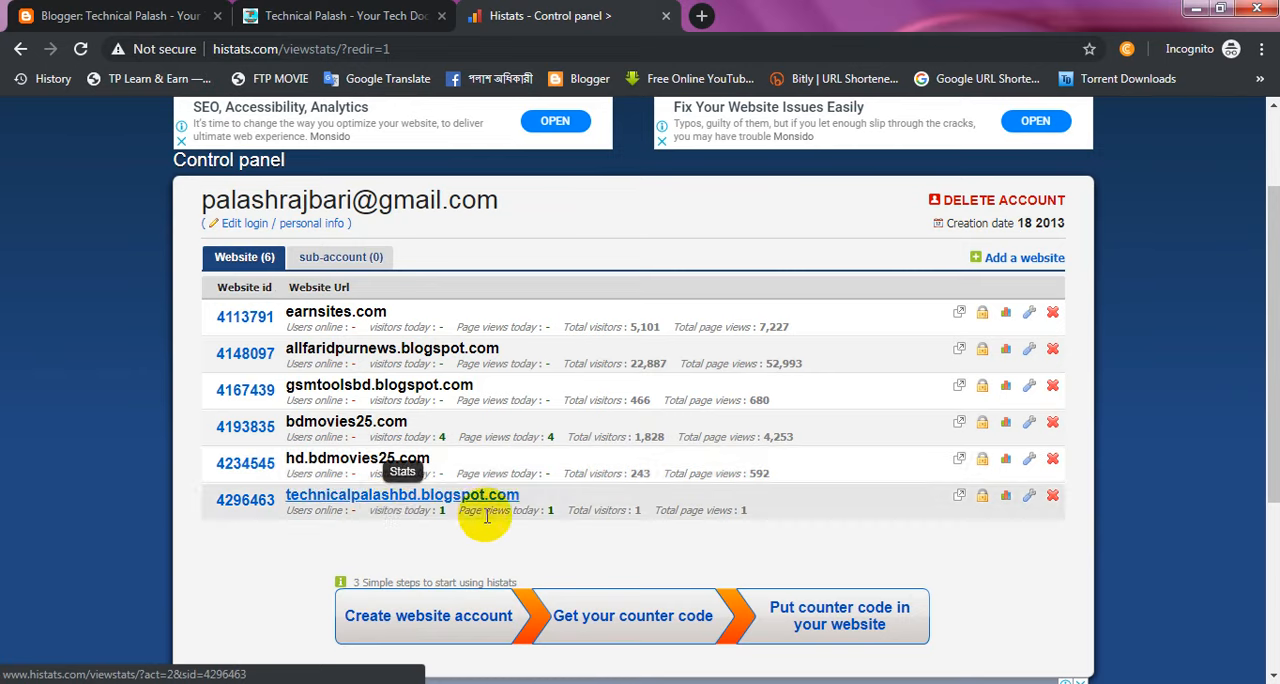
click(1055, 497)
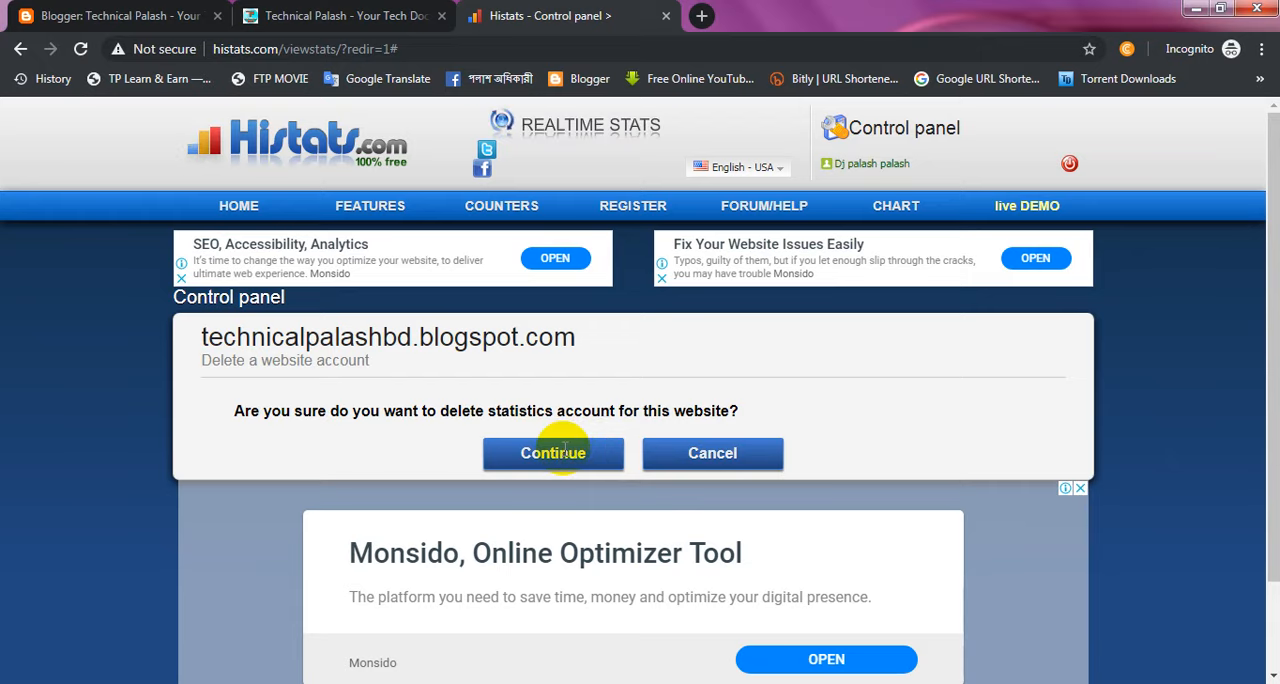
click(565, 449)
click(570, 555)
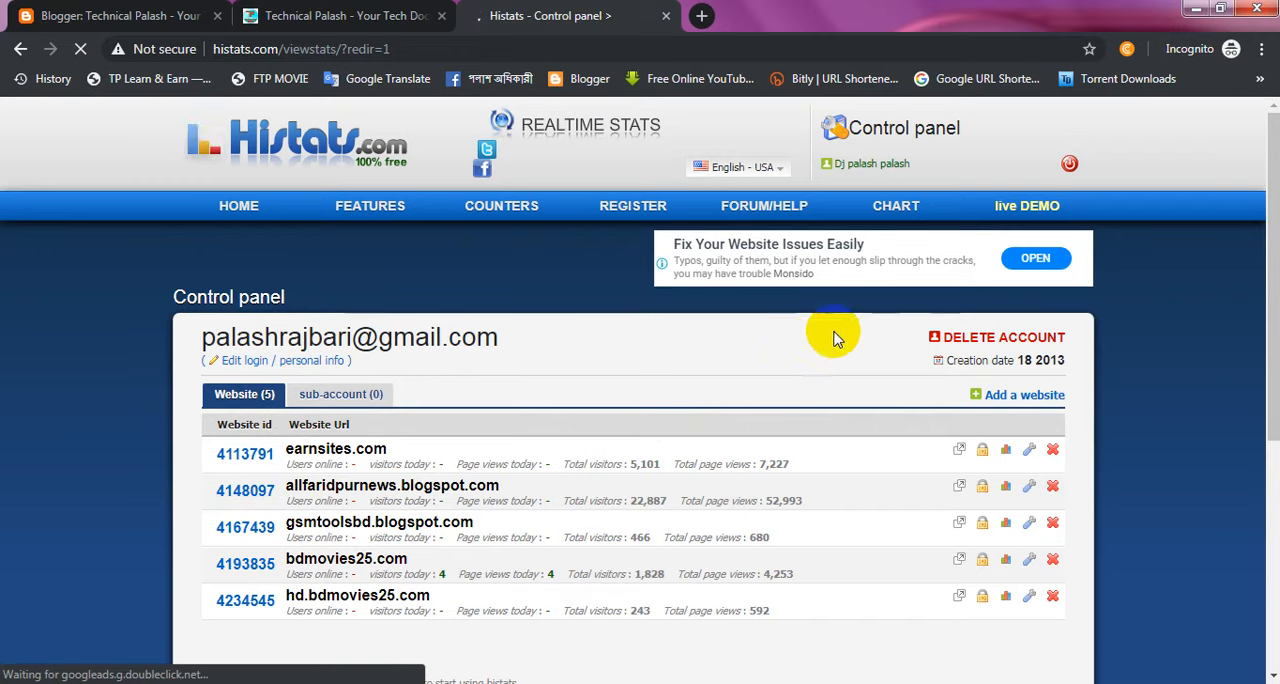
click(1037, 400)
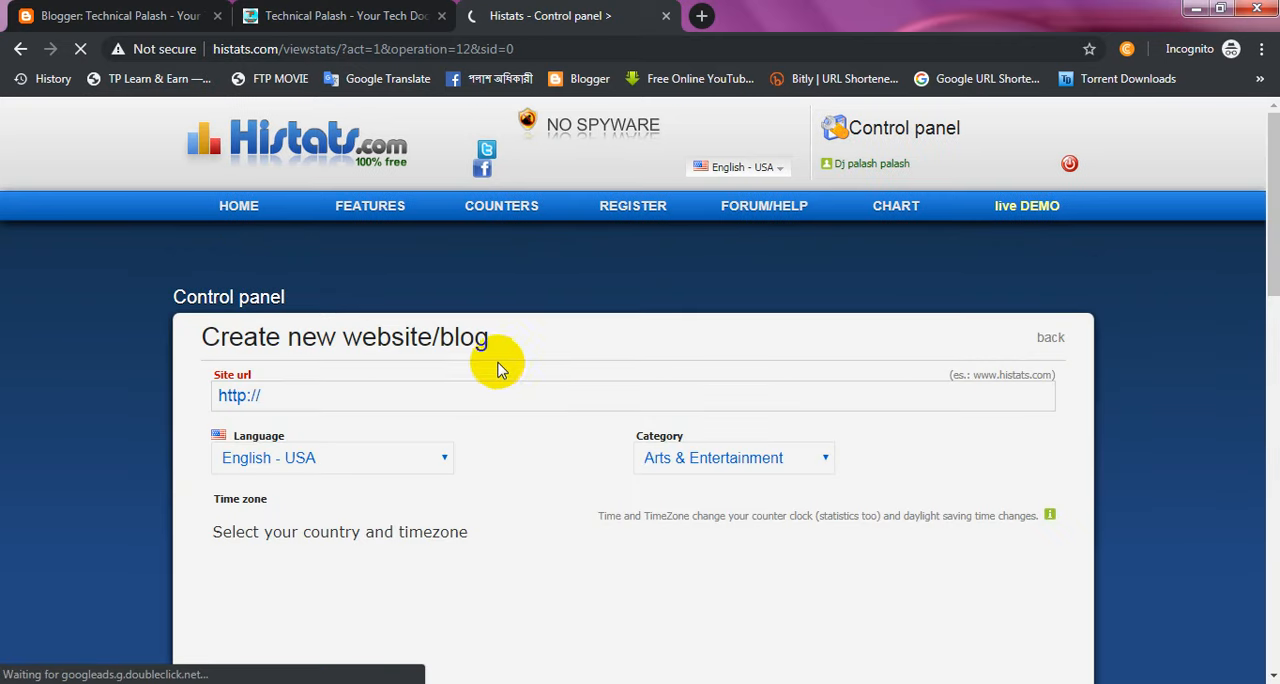
click(307, 398)
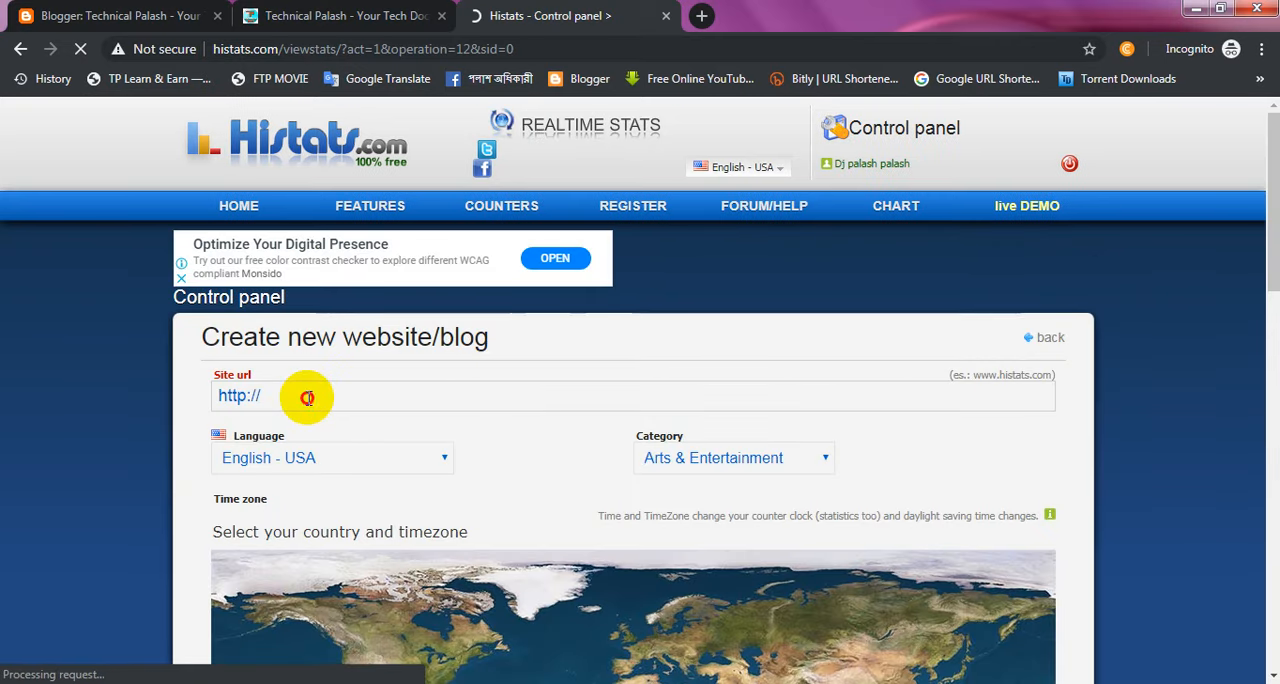
click(366, 12)
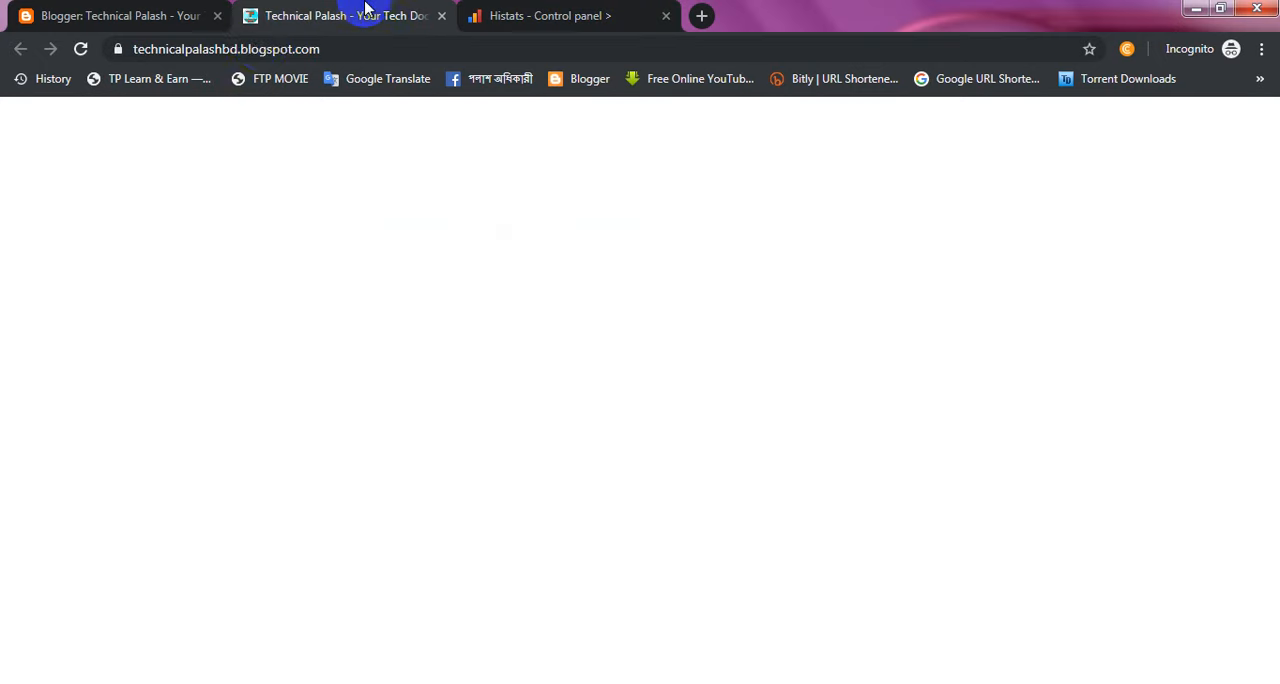
click(268, 62)
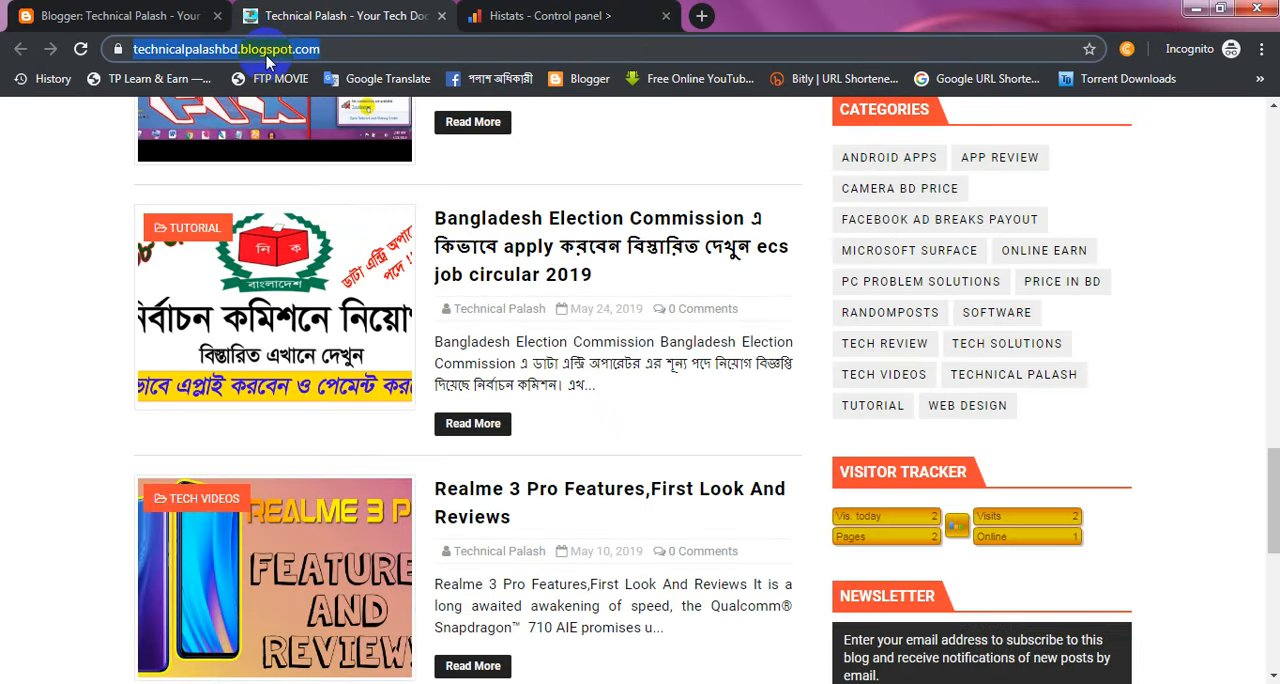
right_click(268, 62)
click(323, 126)
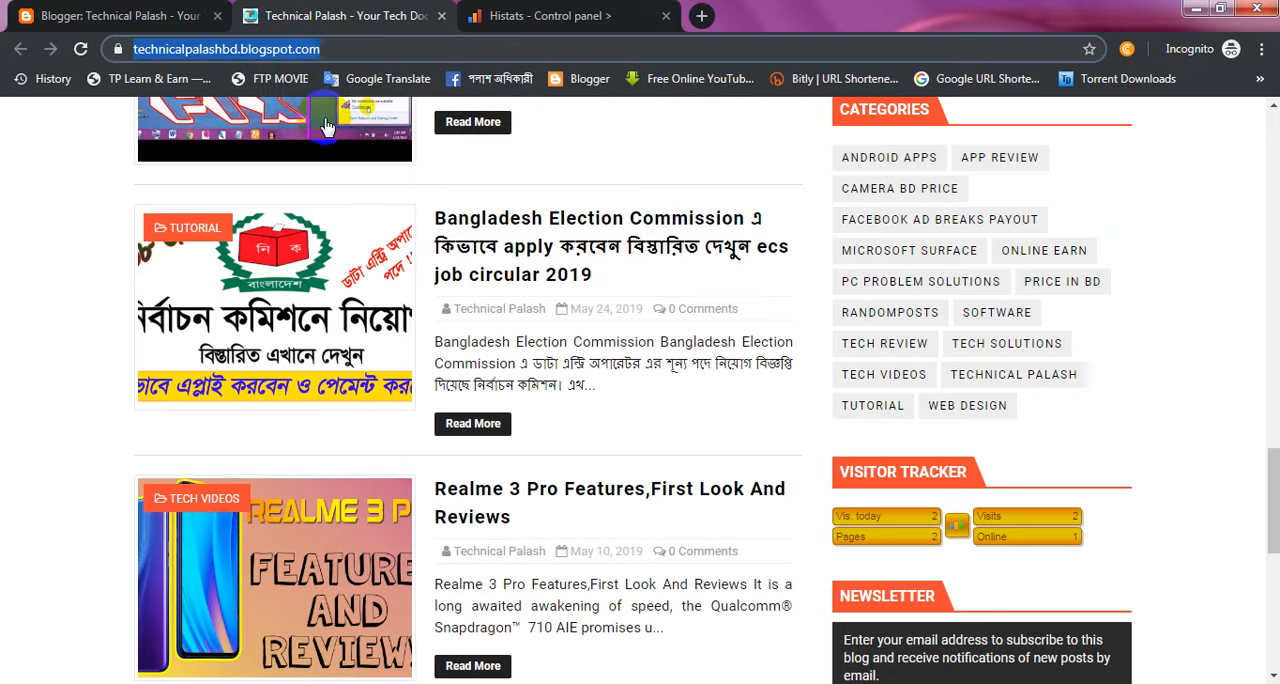
click(522, 12)
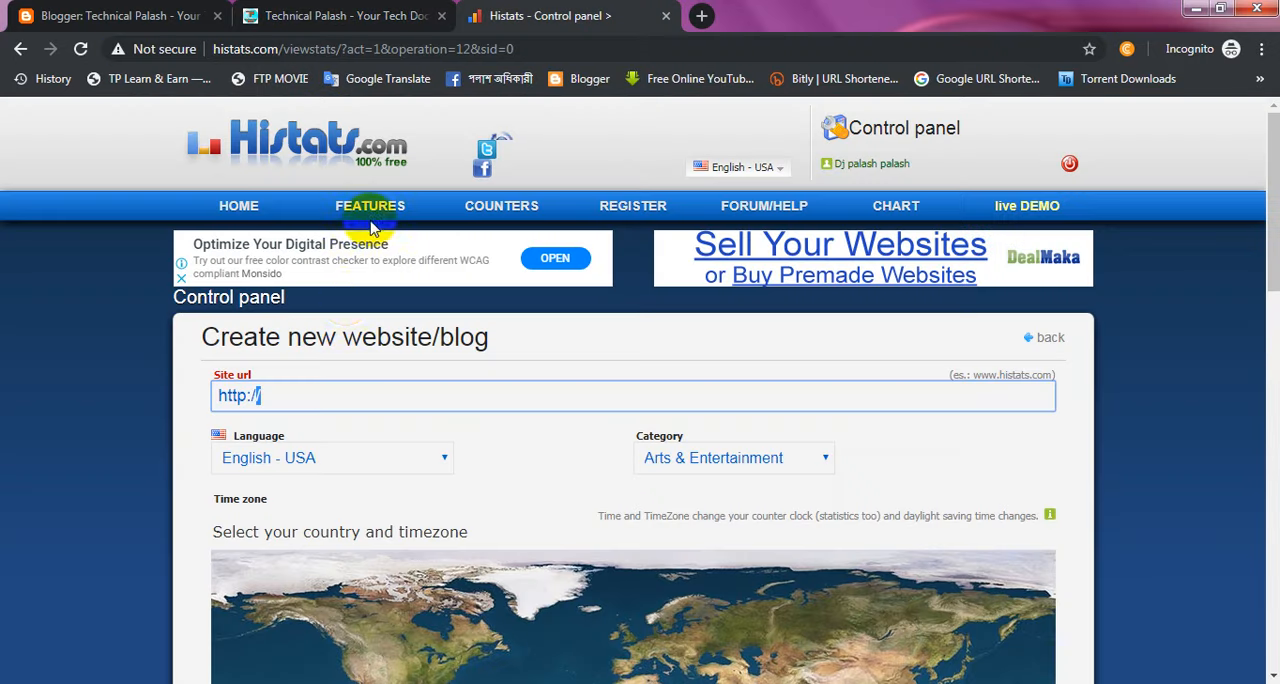
click(300, 392)
drag(302, 392, 200, 393)
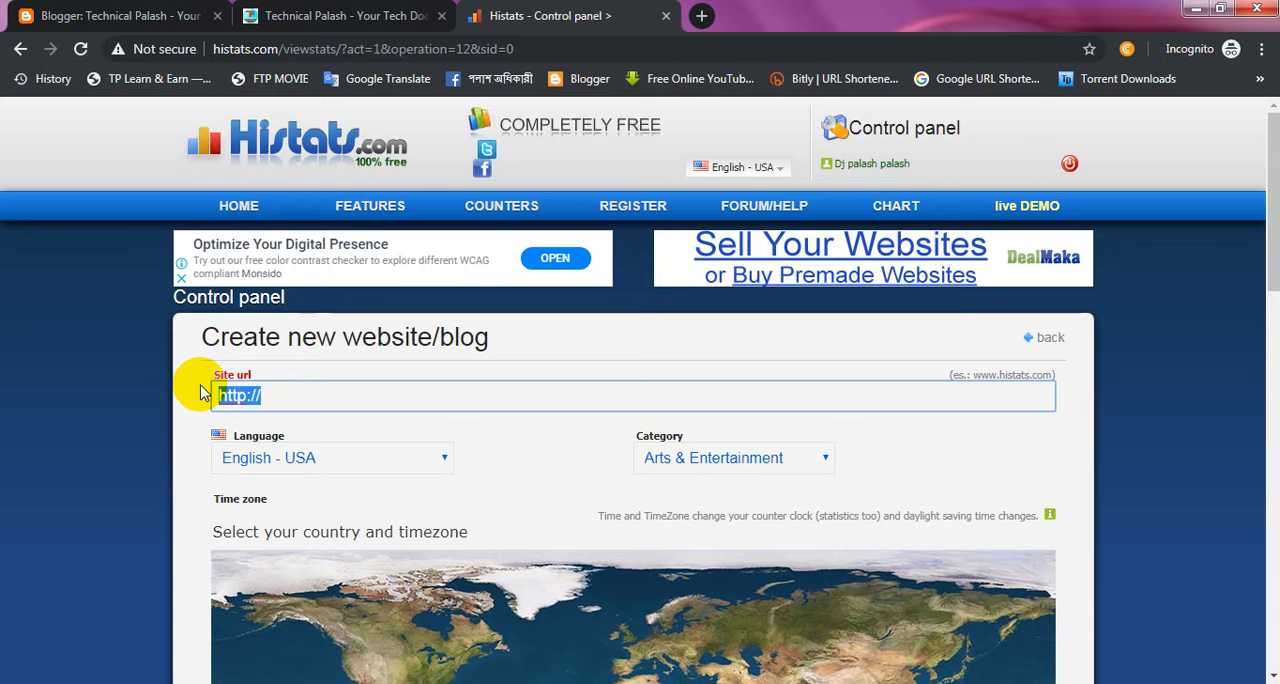
key(ctrl+v)
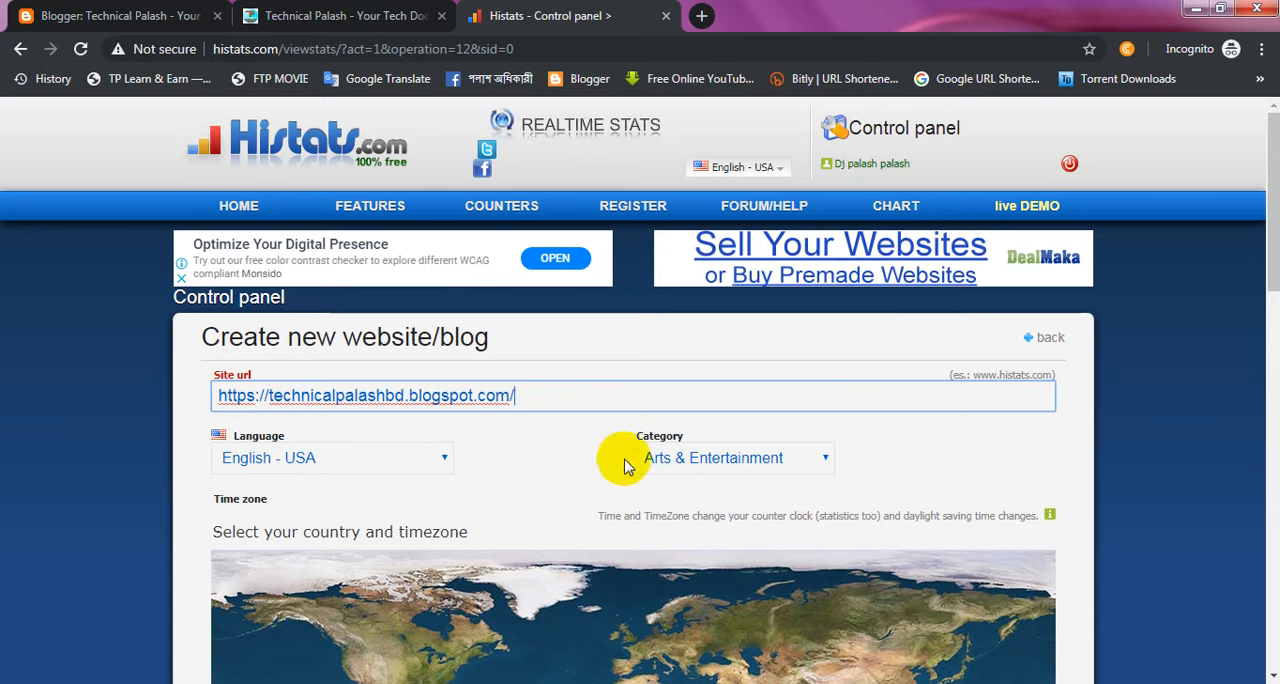
Step: Set the website category to Internet & Telecom and remove the trailing slash from the site URL
click(718, 462)
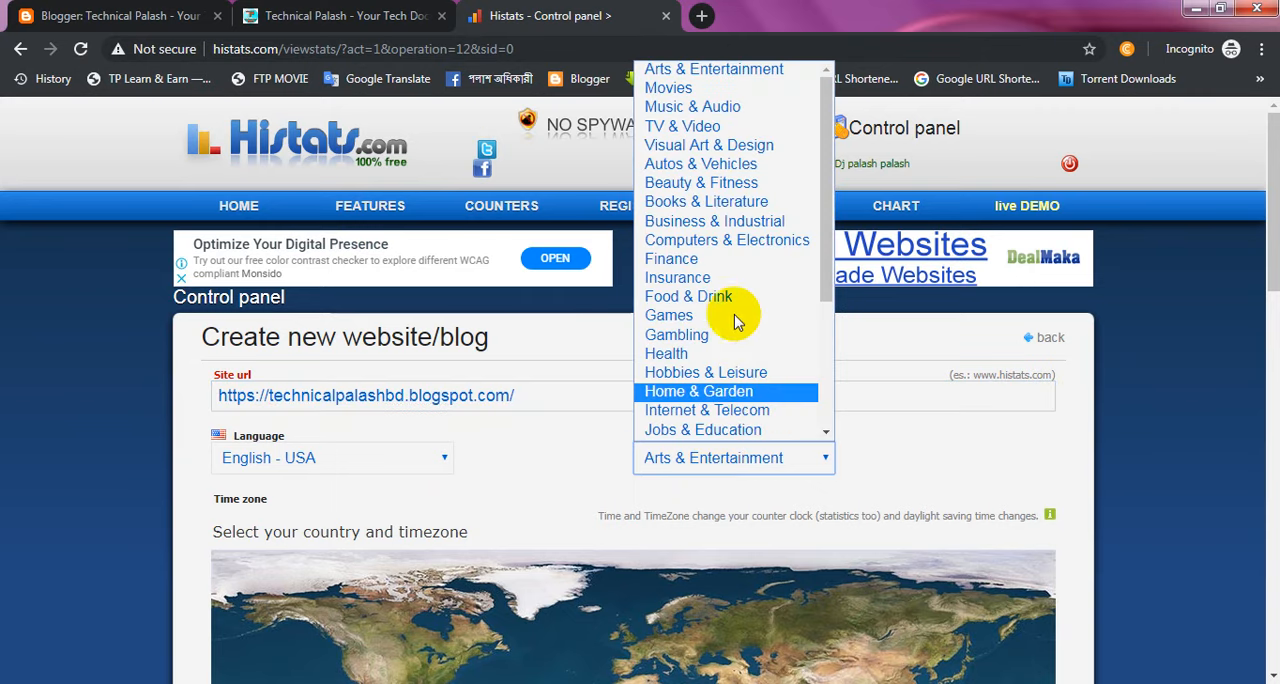
click(747, 414)
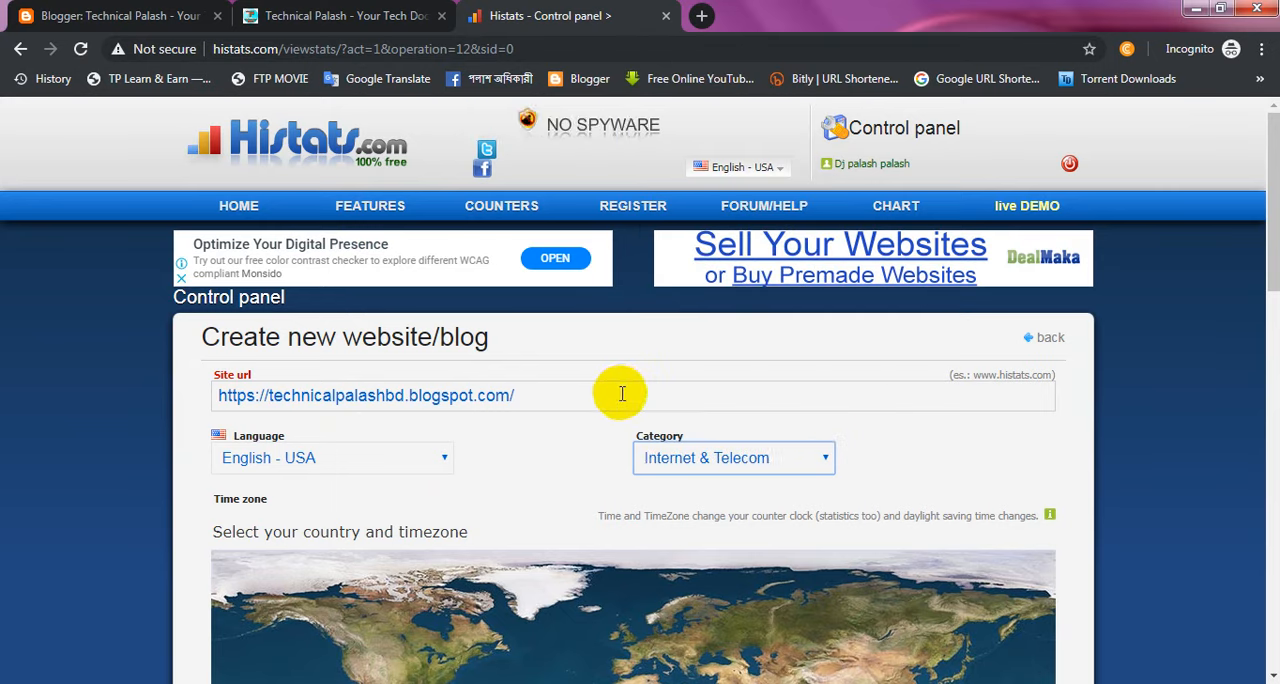
click(621, 393)
key(BackSpace)
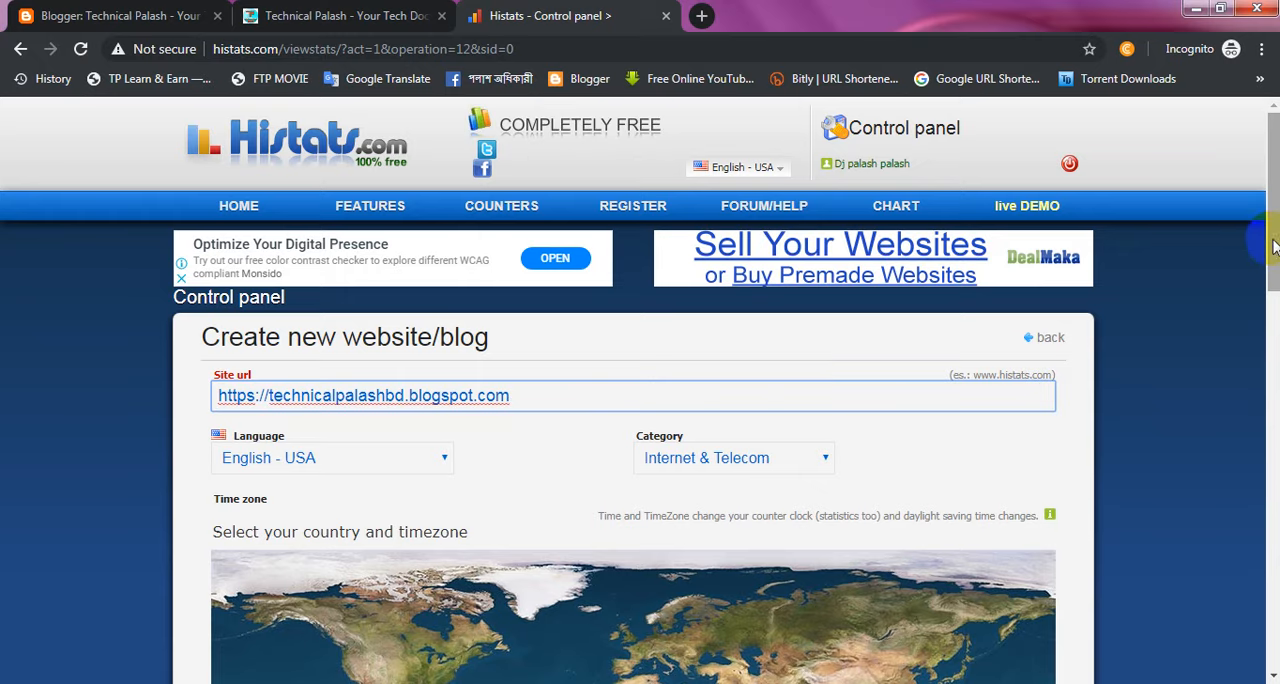
Step: Set the new website's country to Bangladesh
click(1277, 366)
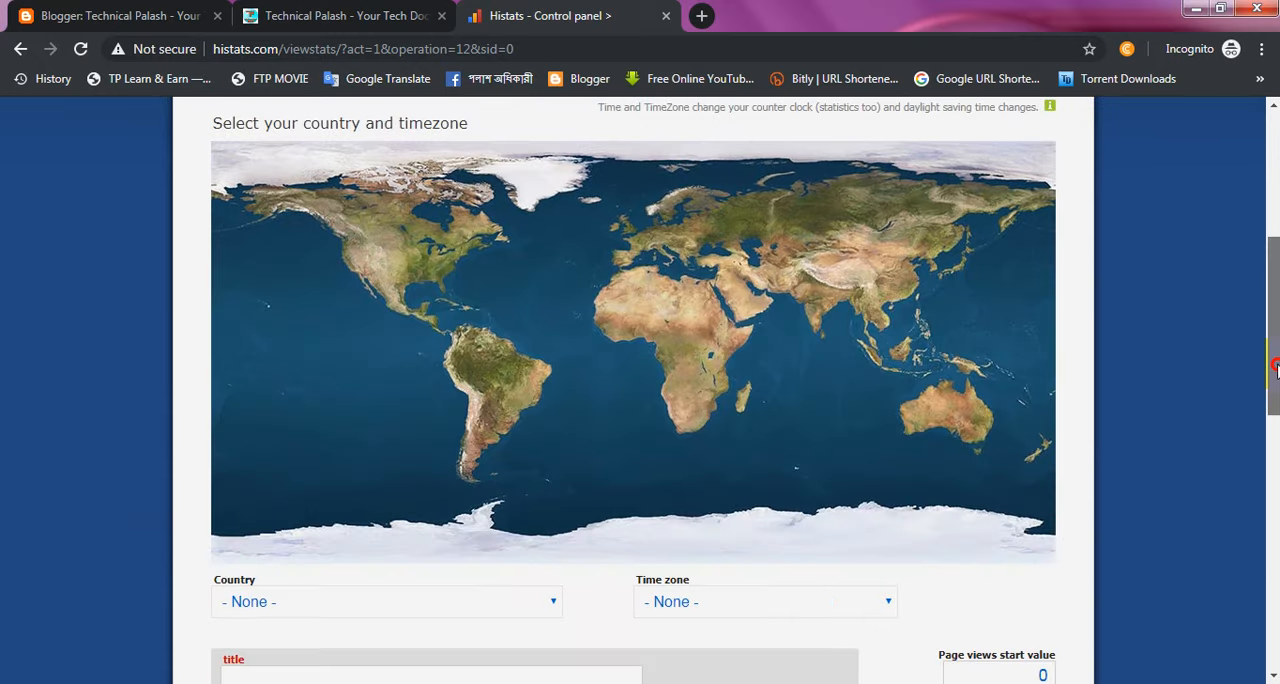
scroll(1277, 378, down, 2)
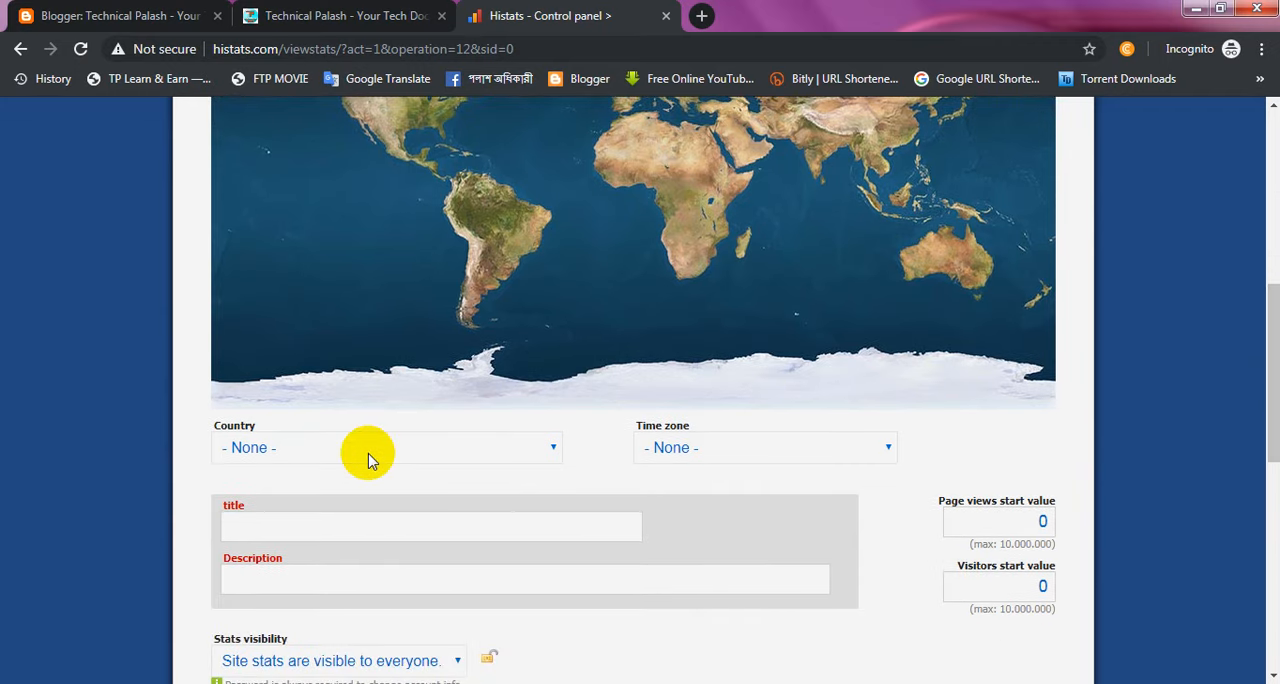
click(368, 458)
scroll(345, 425, down, 1)
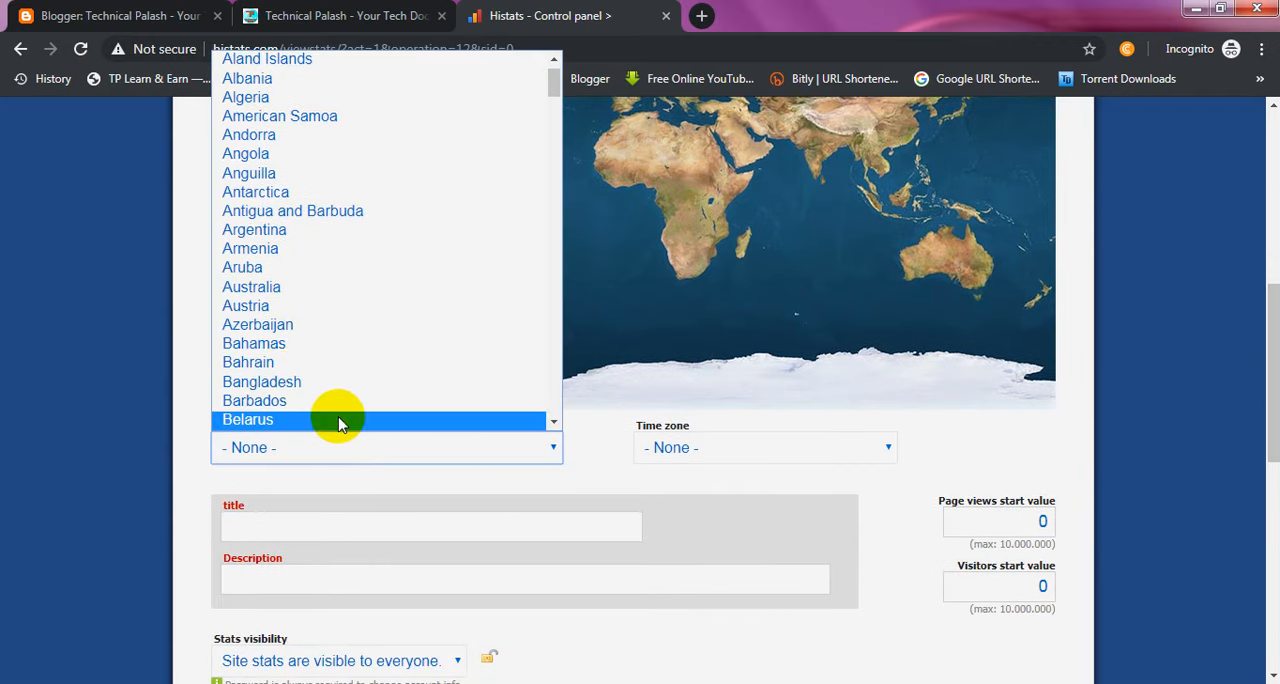
click(290, 388)
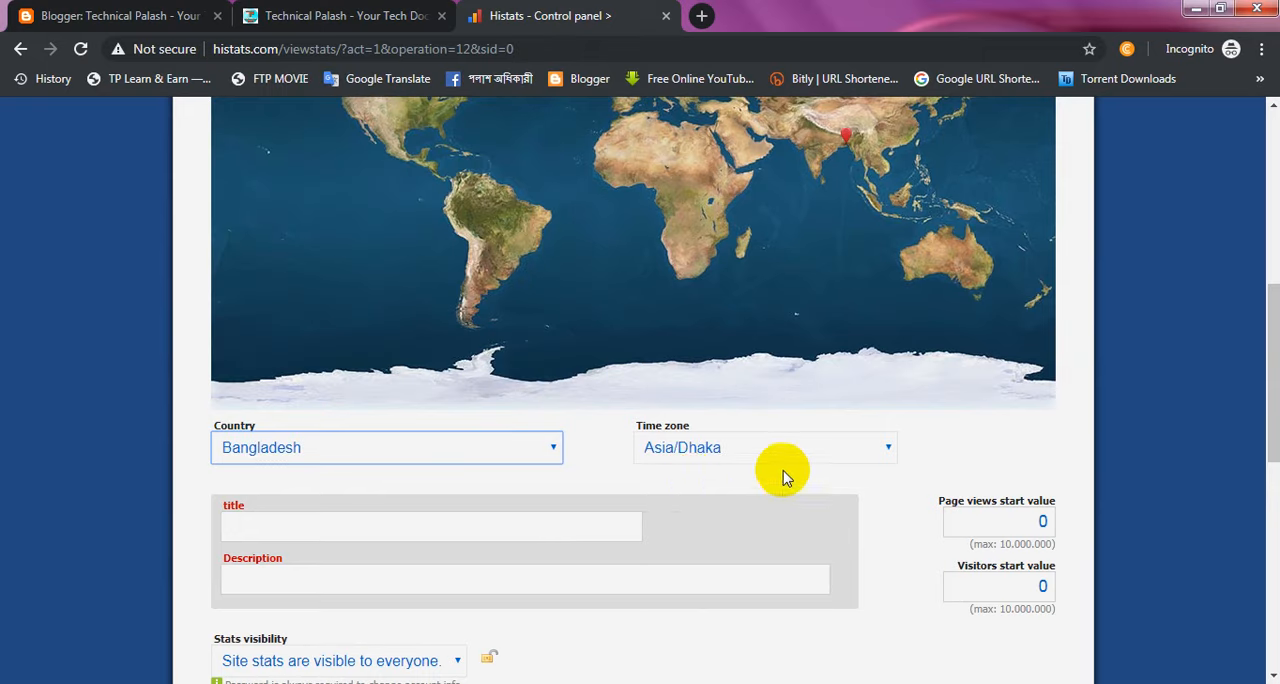
Step: Fill in the website title "Technical Palash" and the description "Your Tech Doctor"
click(380, 529)
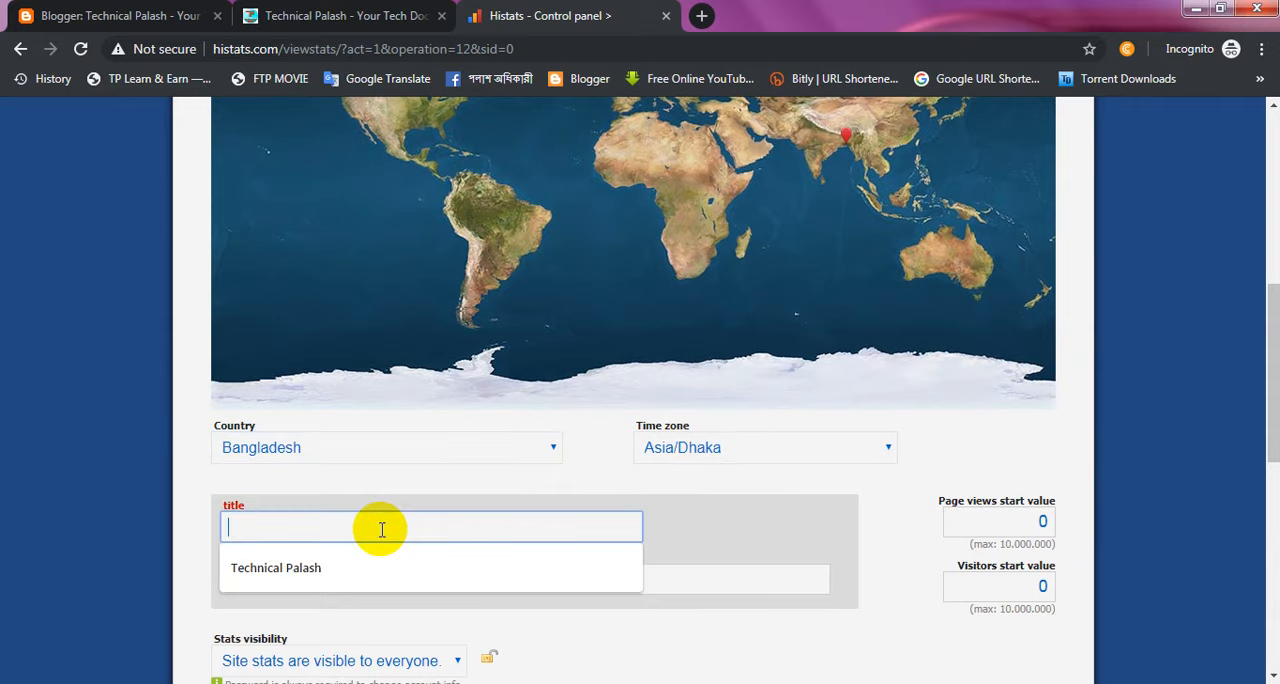
click(376, 567)
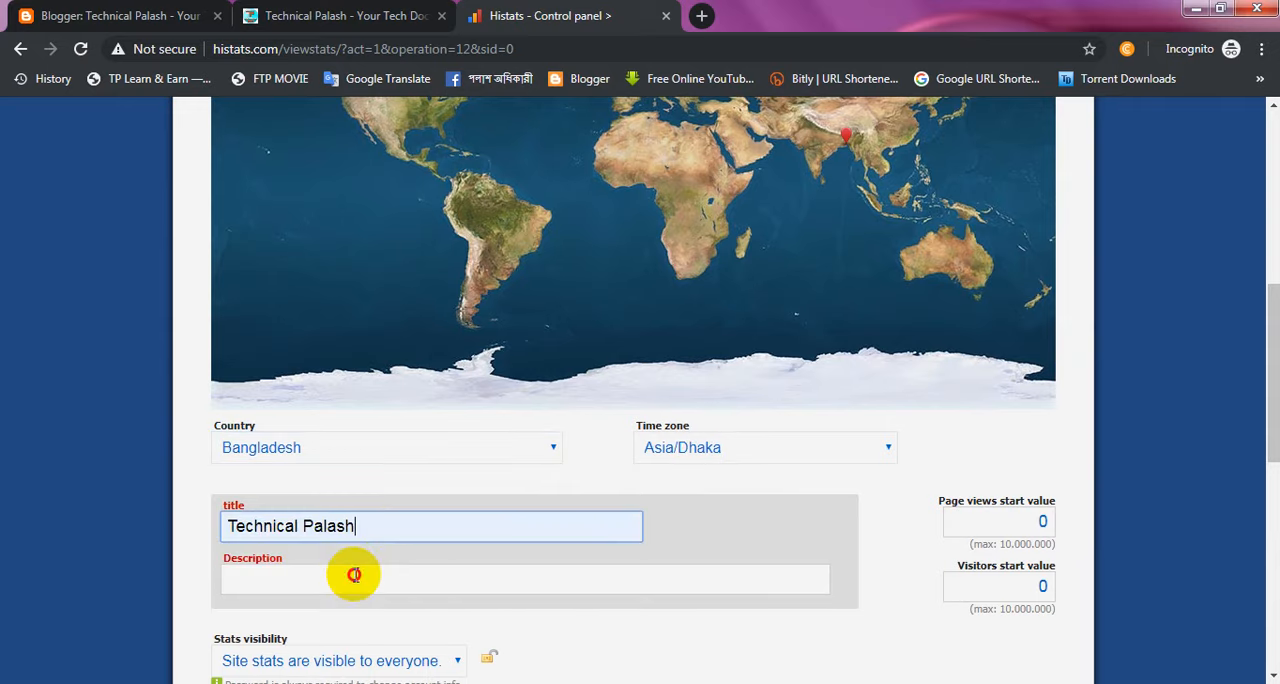
click(354, 575)
click(332, 610)
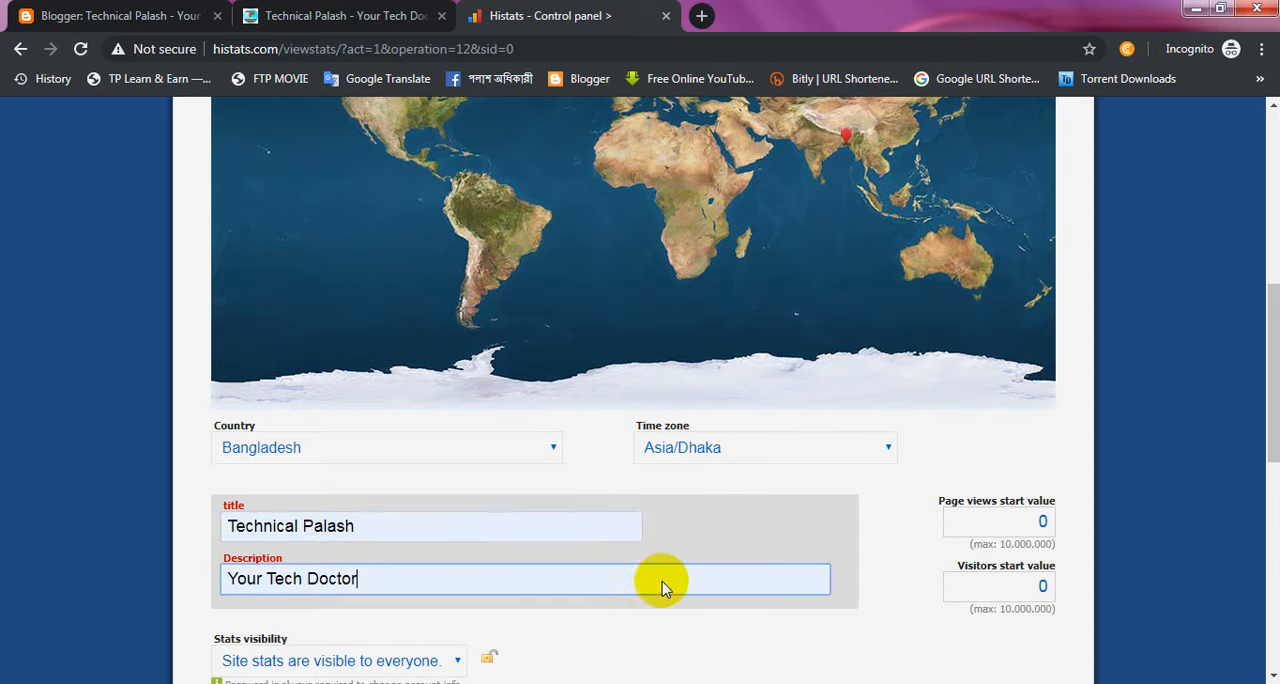
Step: Enter the displayed captcha code and submit the new website form
drag(1272, 400, 1273, 465)
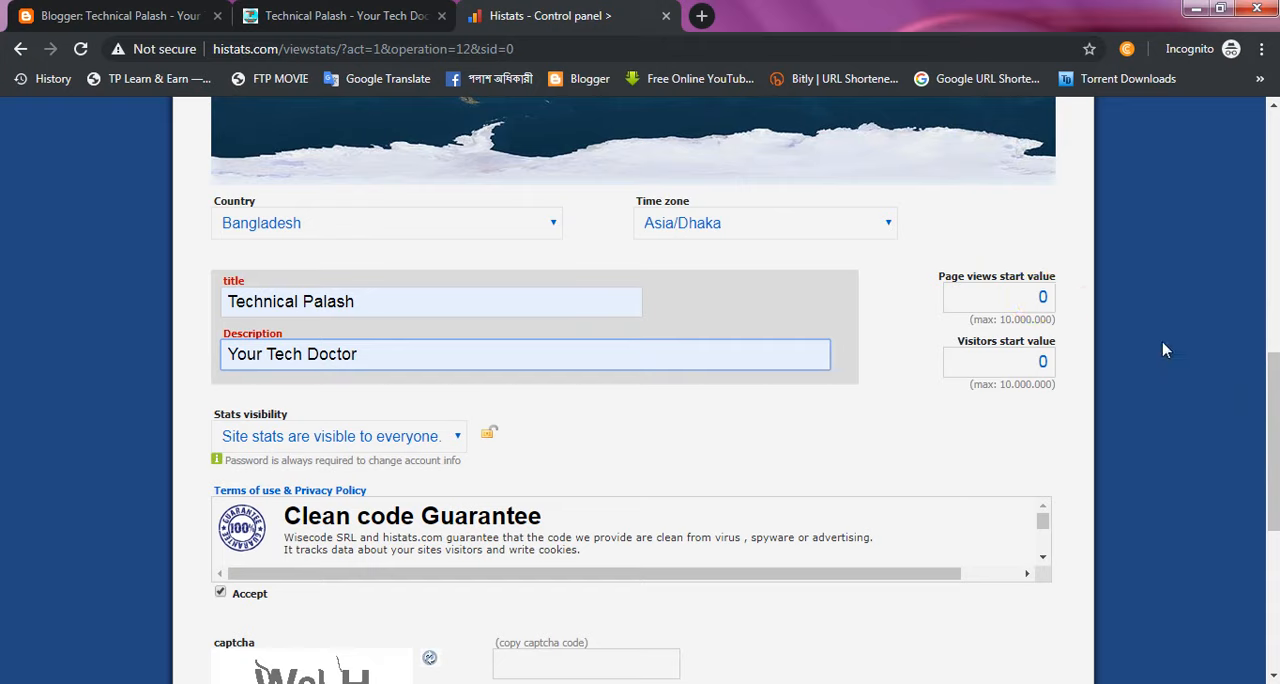
scroll(1272, 475, down, 2)
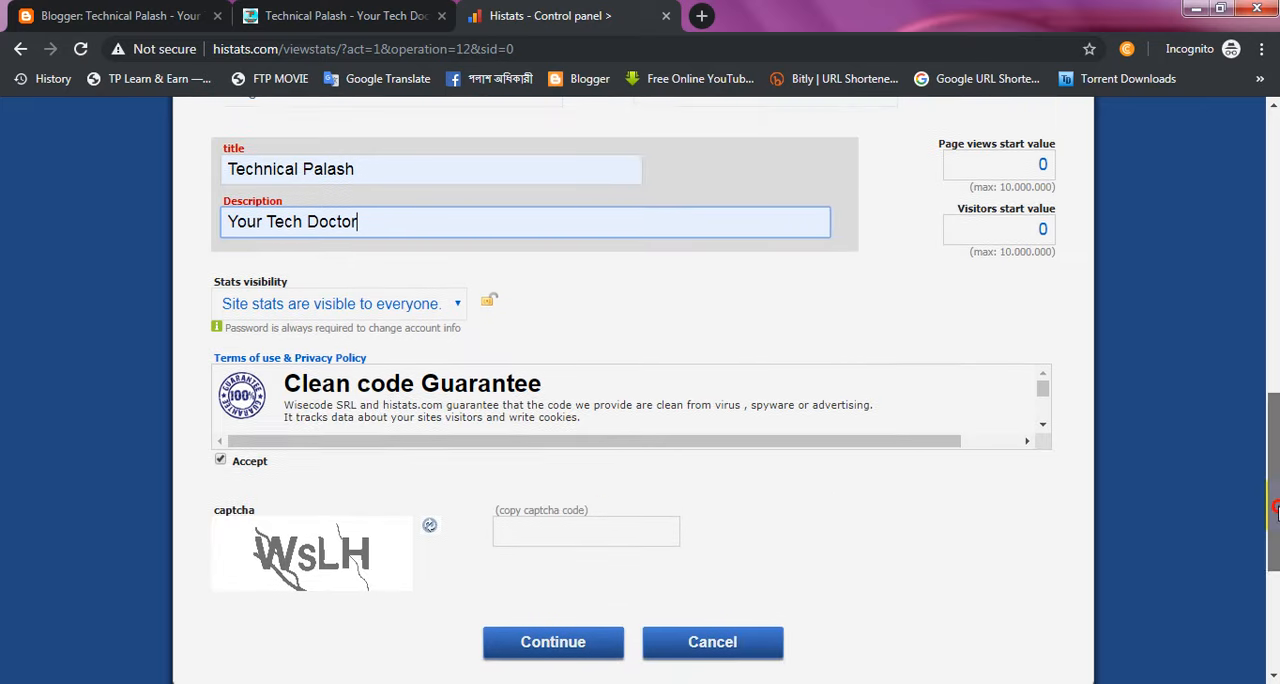
scroll(986, 477, down, 1)
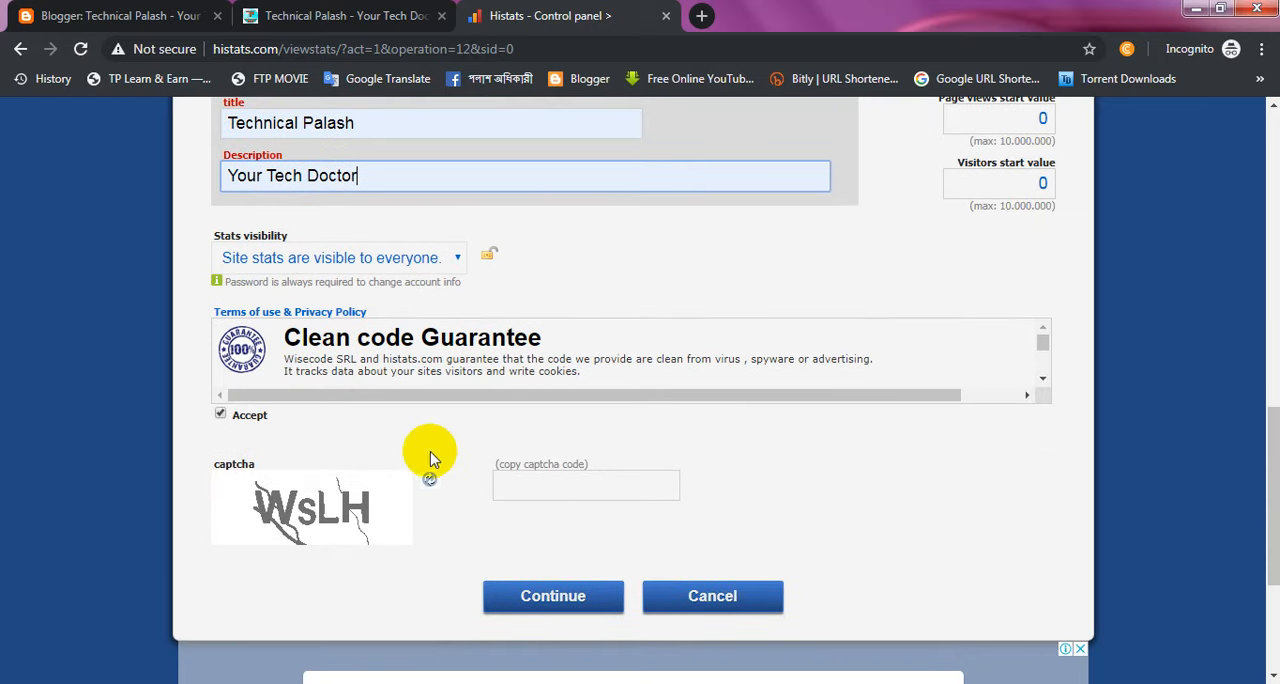
click(526, 488)
click(526, 492)
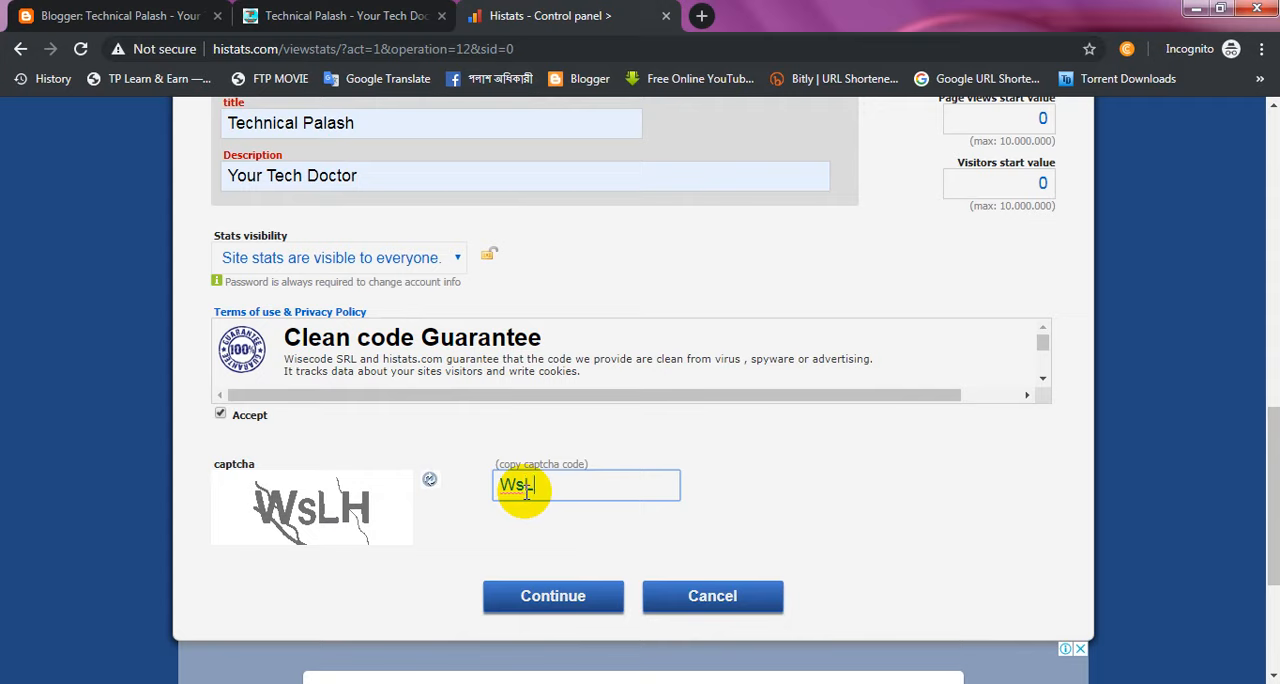
click(583, 607)
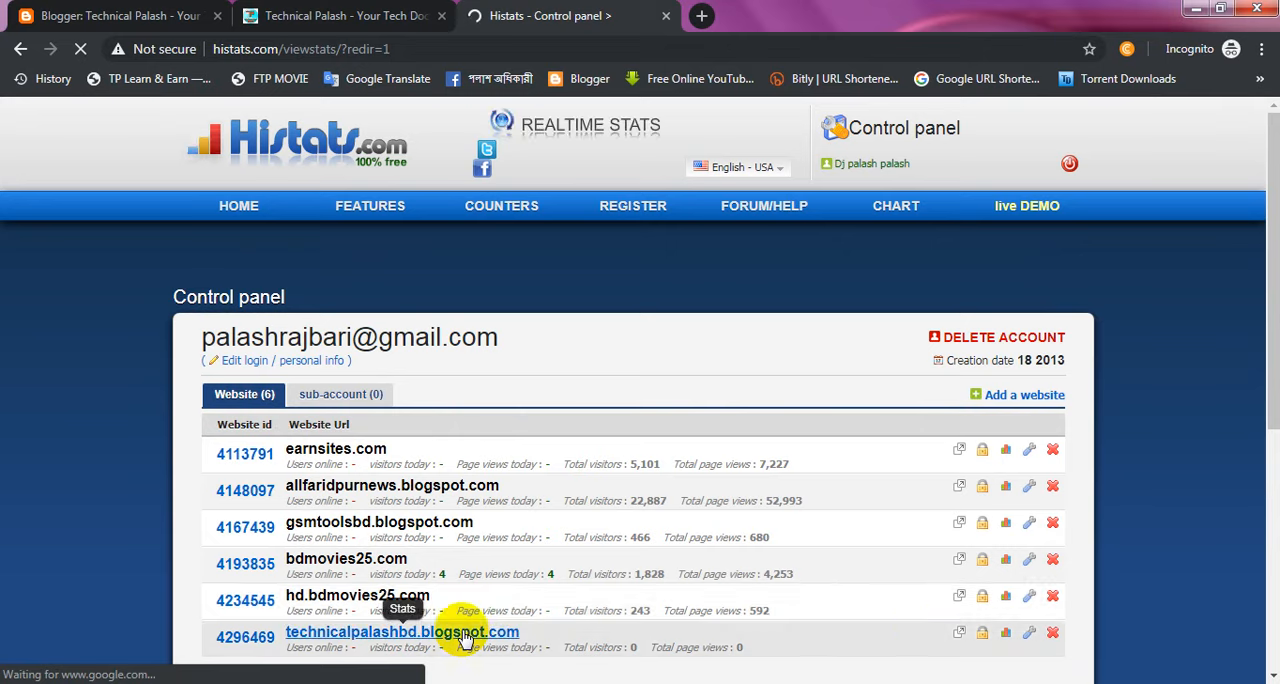
Step: Open the counter code page for technicalpalashbd.blogspot.com in Histats and start a new counter
drag(1273, 399, 1273, 434)
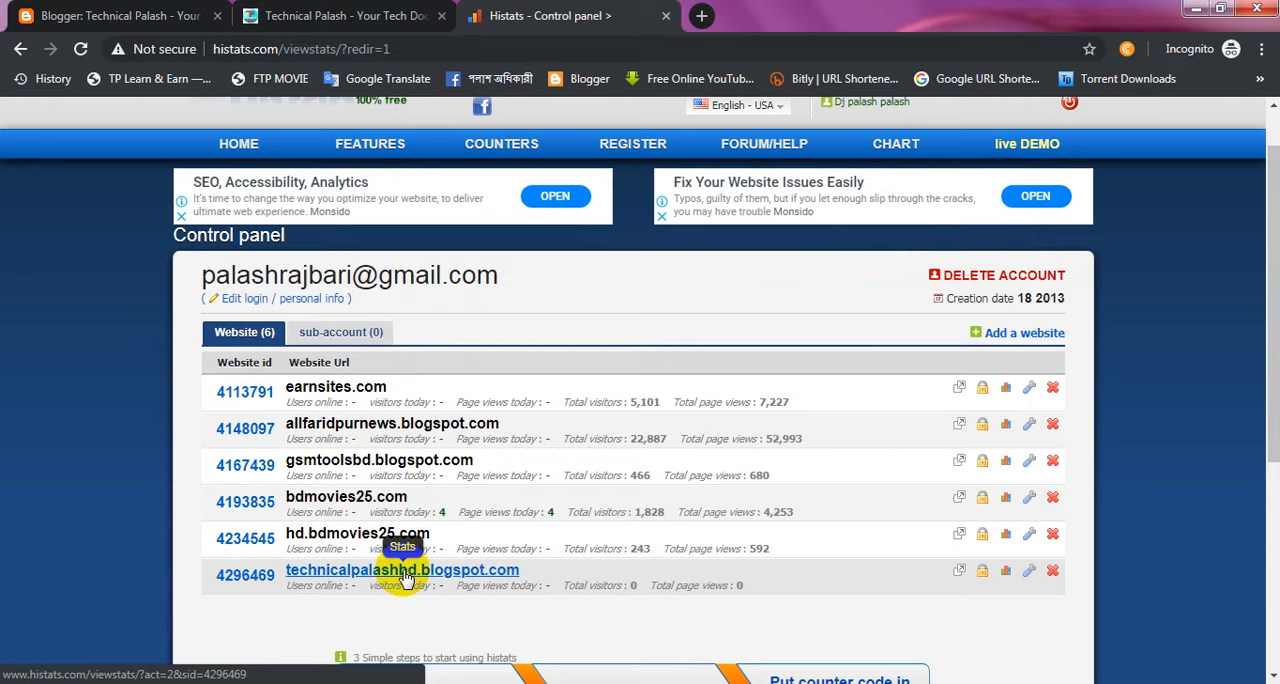
click(383, 576)
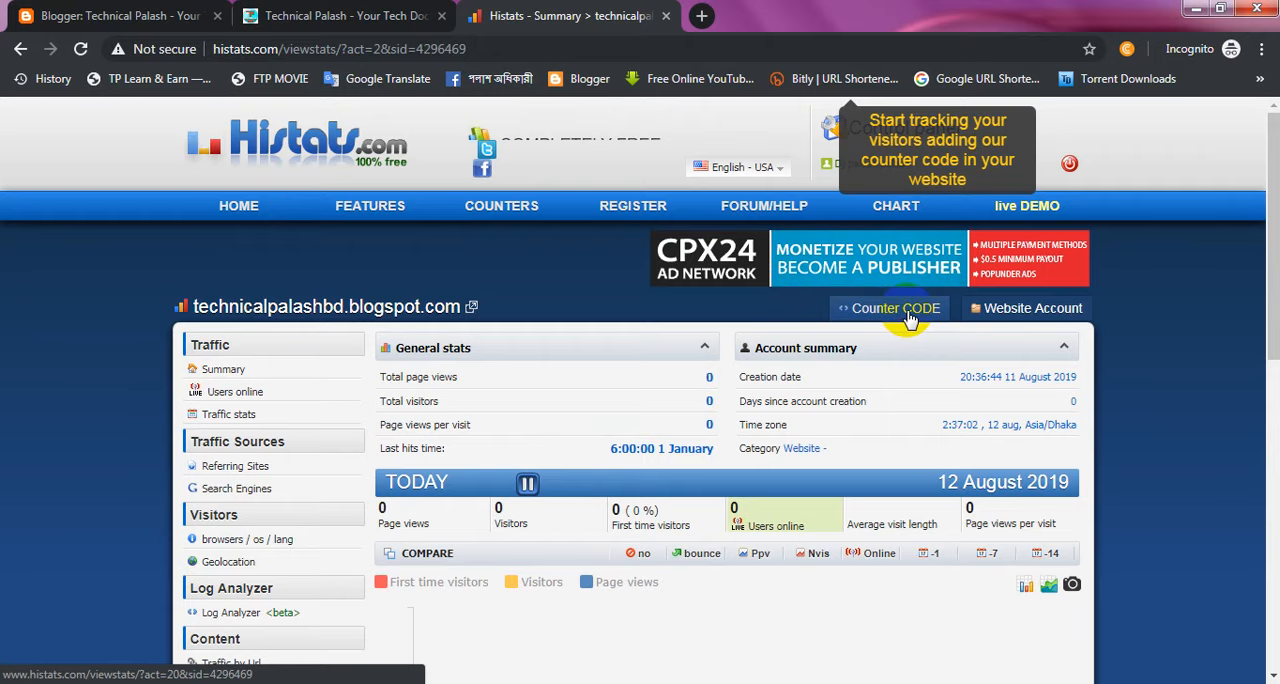
click(895, 312)
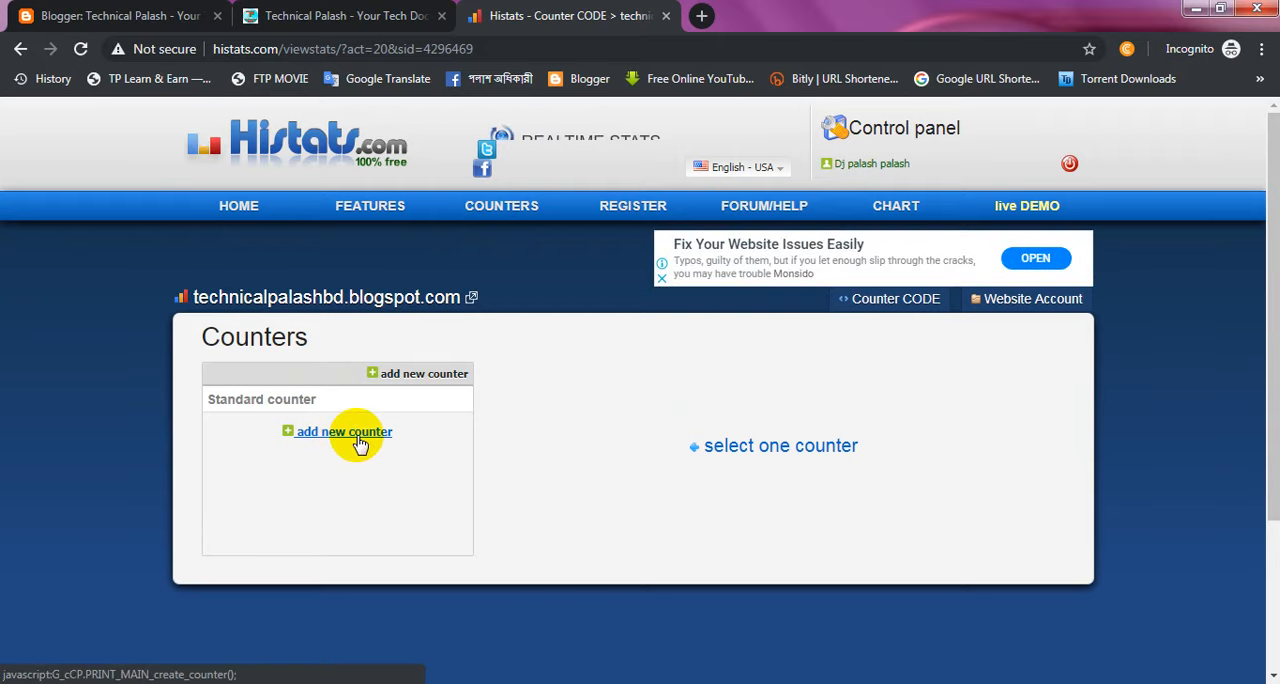
click(358, 438)
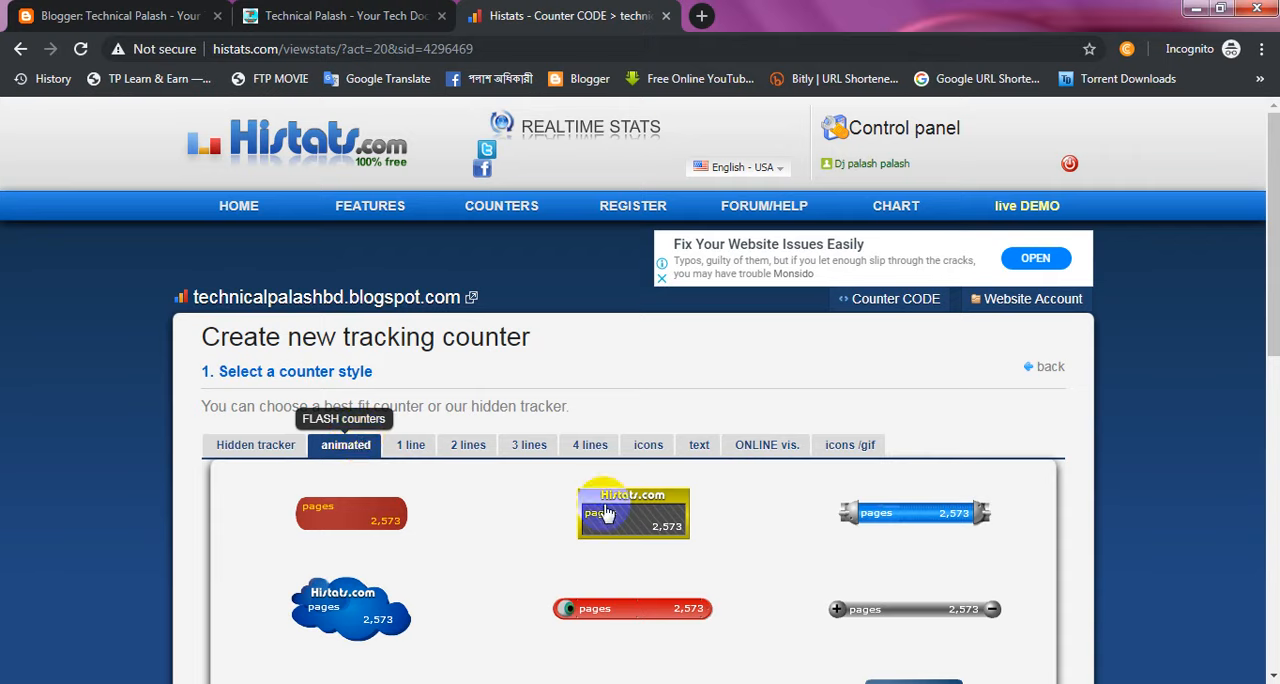
Step: Choose the yellow two-column counter from the 4 lines styles and save it as the site's counter
drag(1273, 303, 1274, 341)
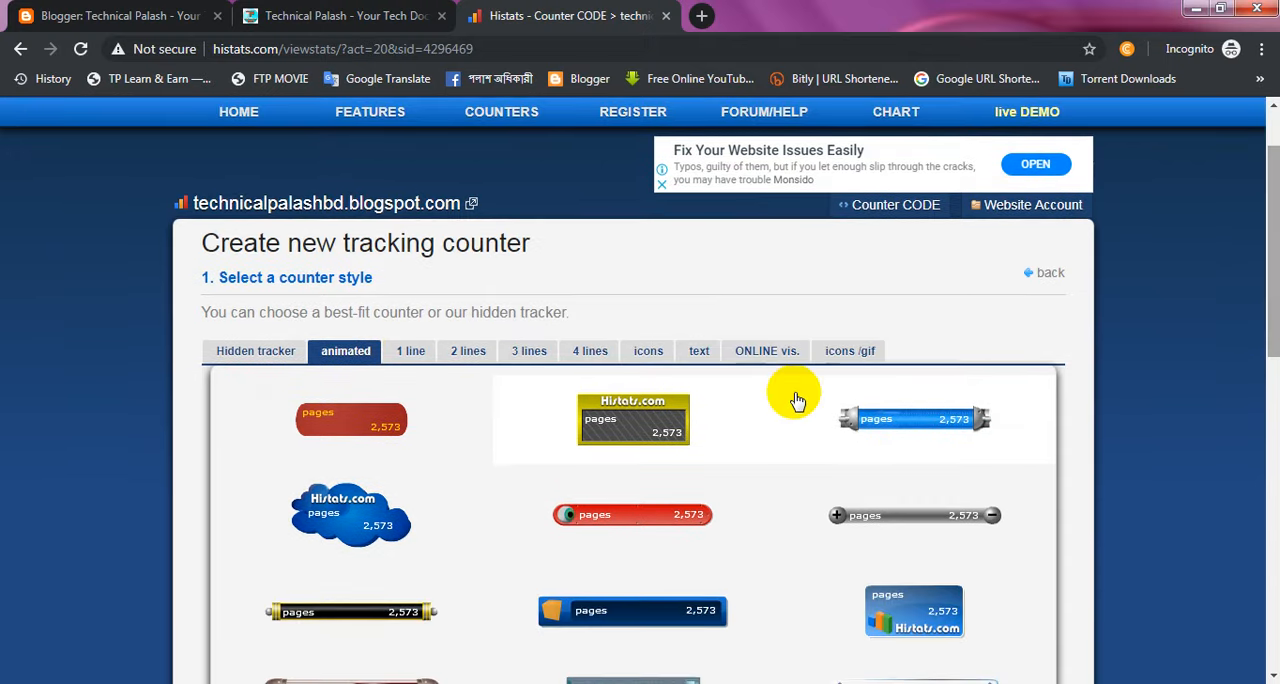
click(592, 358)
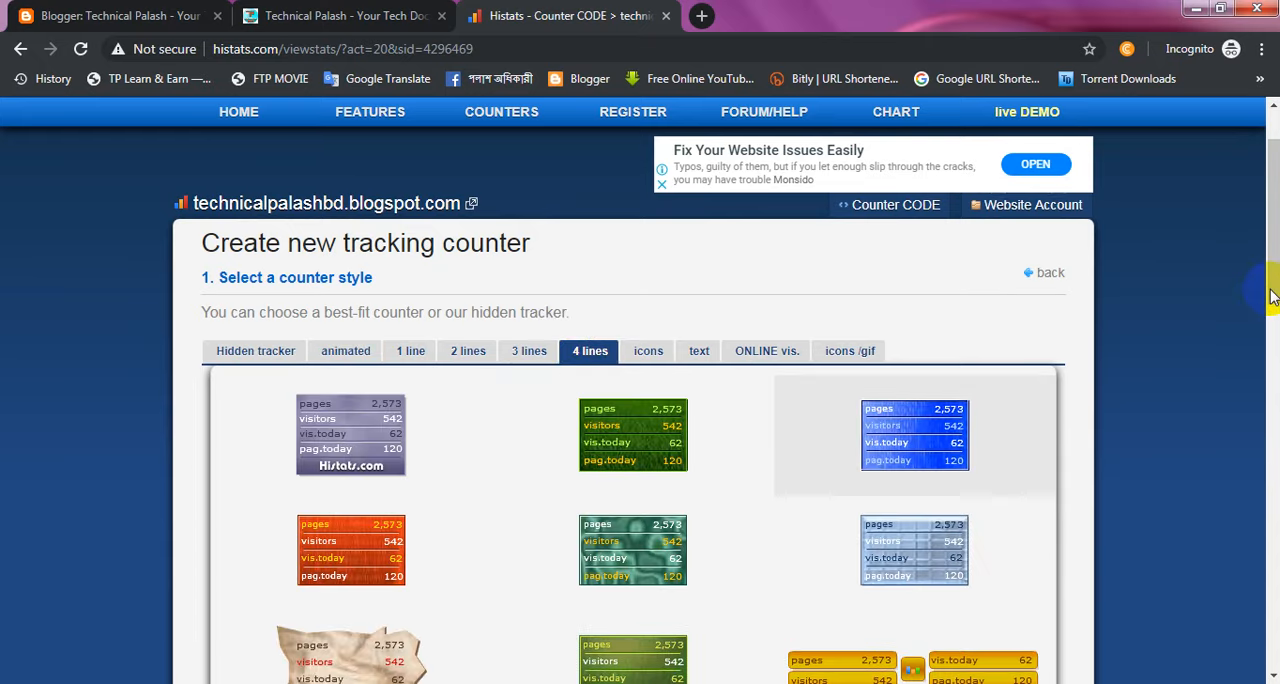
click(1270, 336)
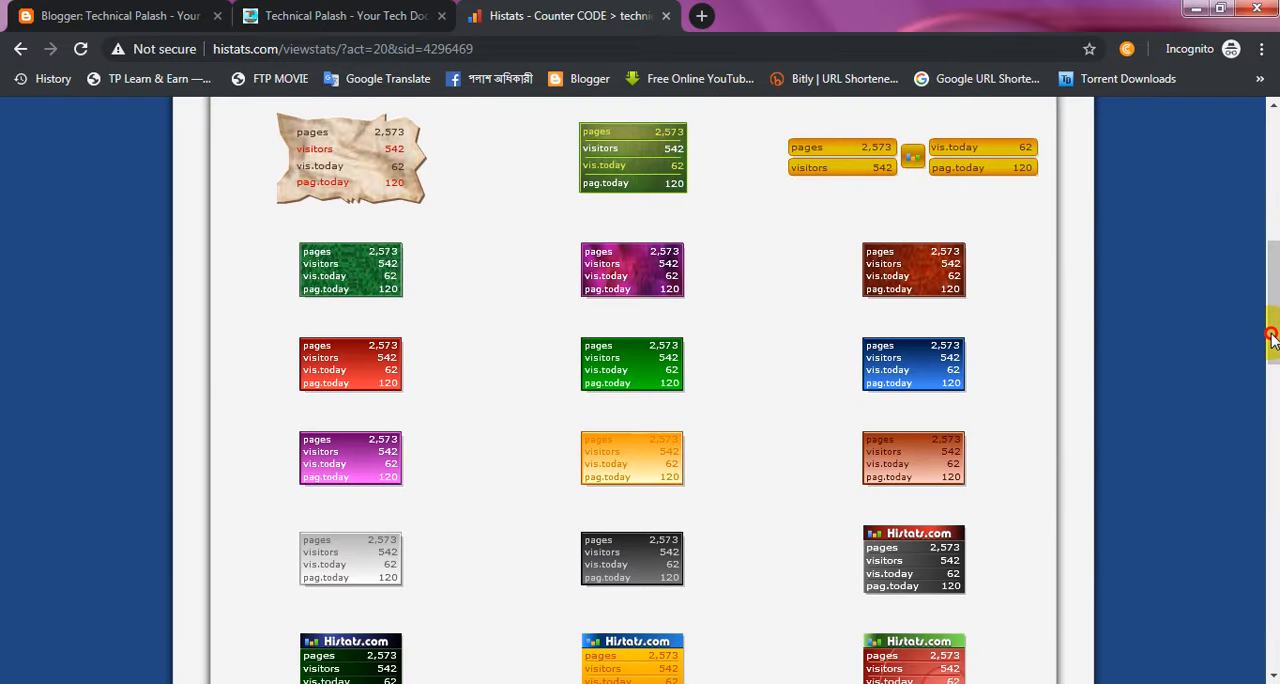
click(866, 159)
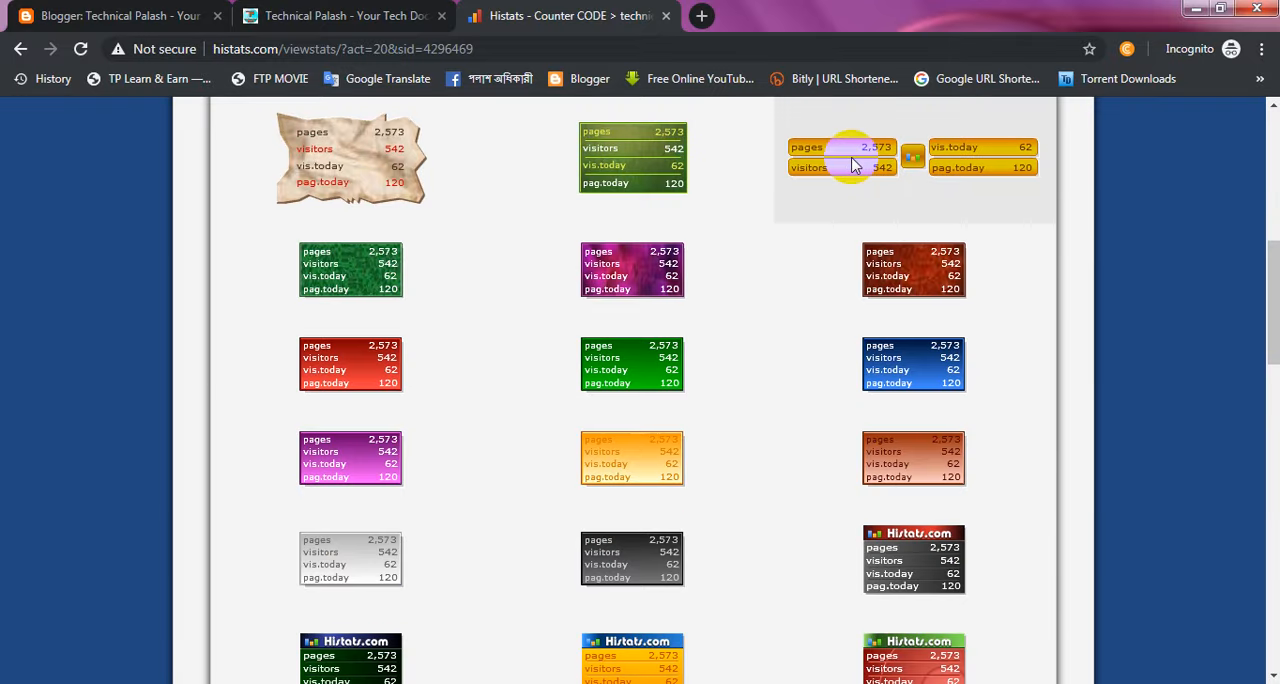
click(853, 163)
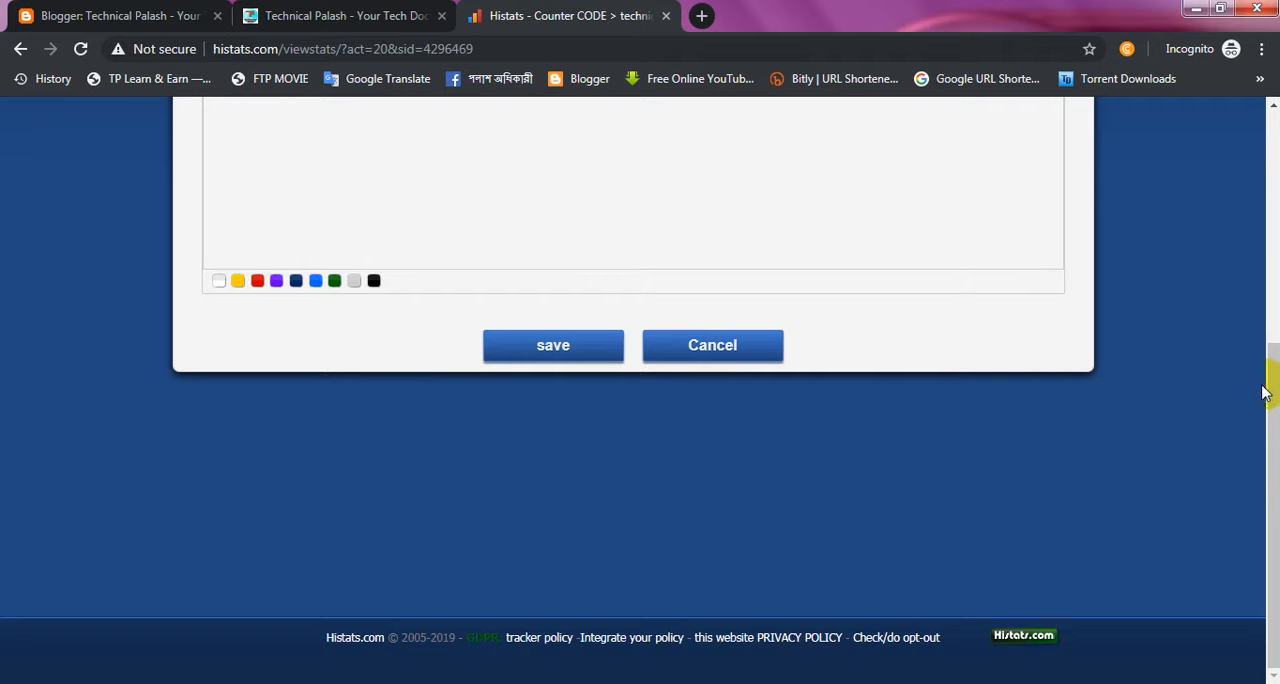
scroll(1271, 360, up, 1)
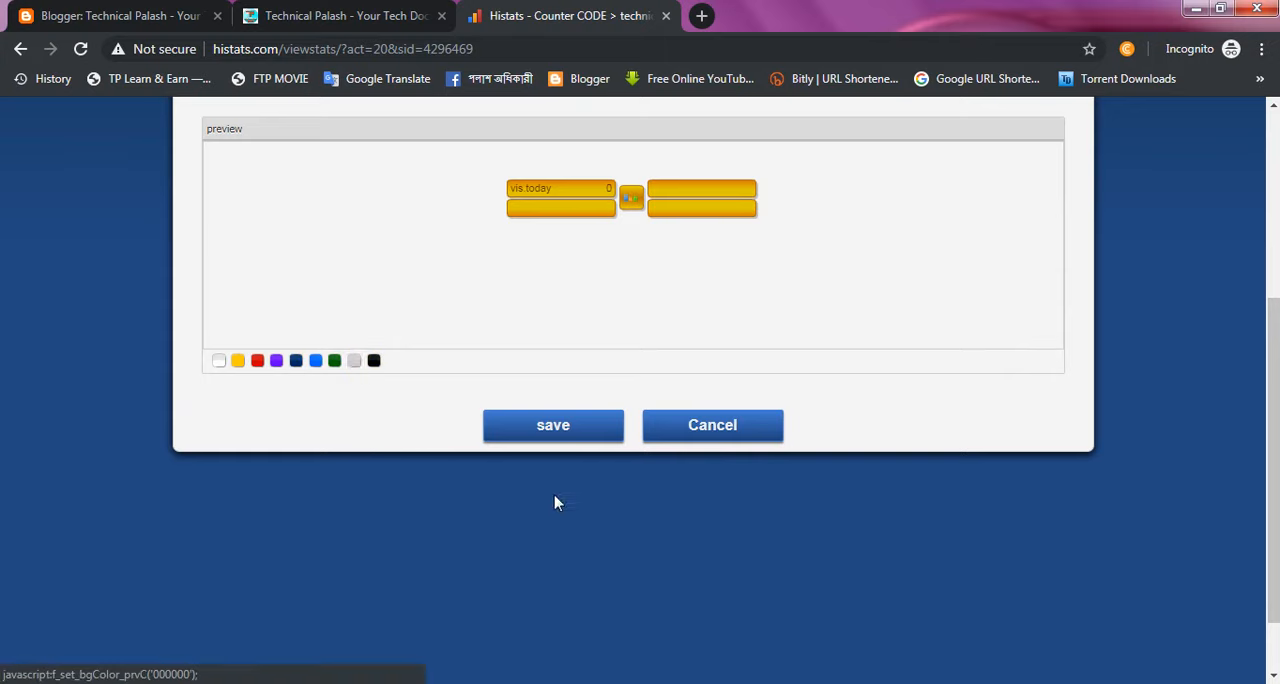
click(556, 427)
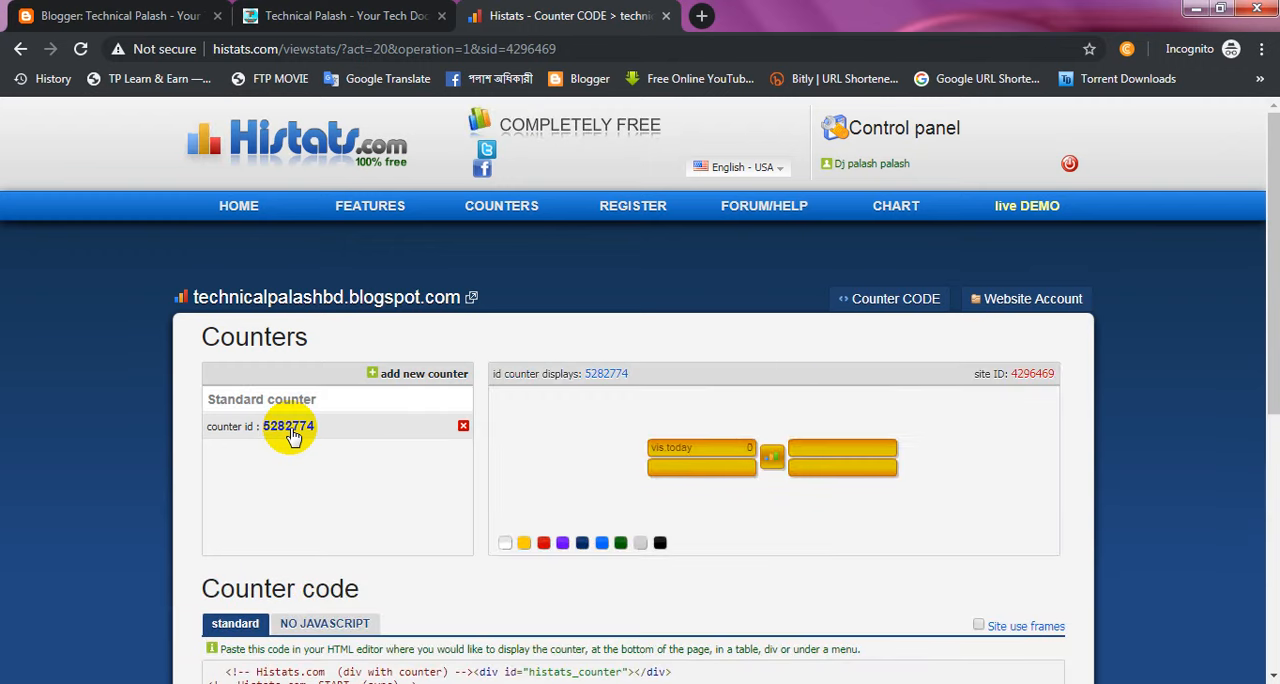
Step: Copy the complete standard counter code of the newly created counter
drag(1272, 330, 1275, 455)
scroll(1275, 455, down, 2)
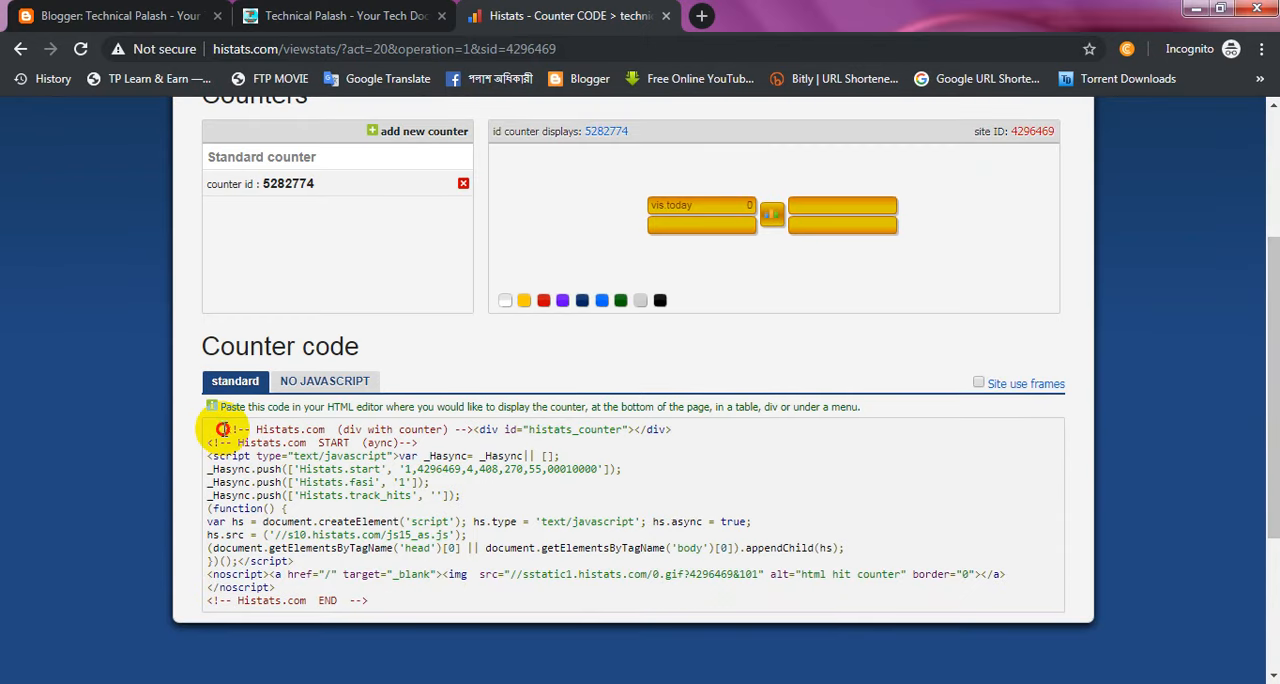
drag(222, 429, 279, 524)
drag(375, 586, 375, 600)
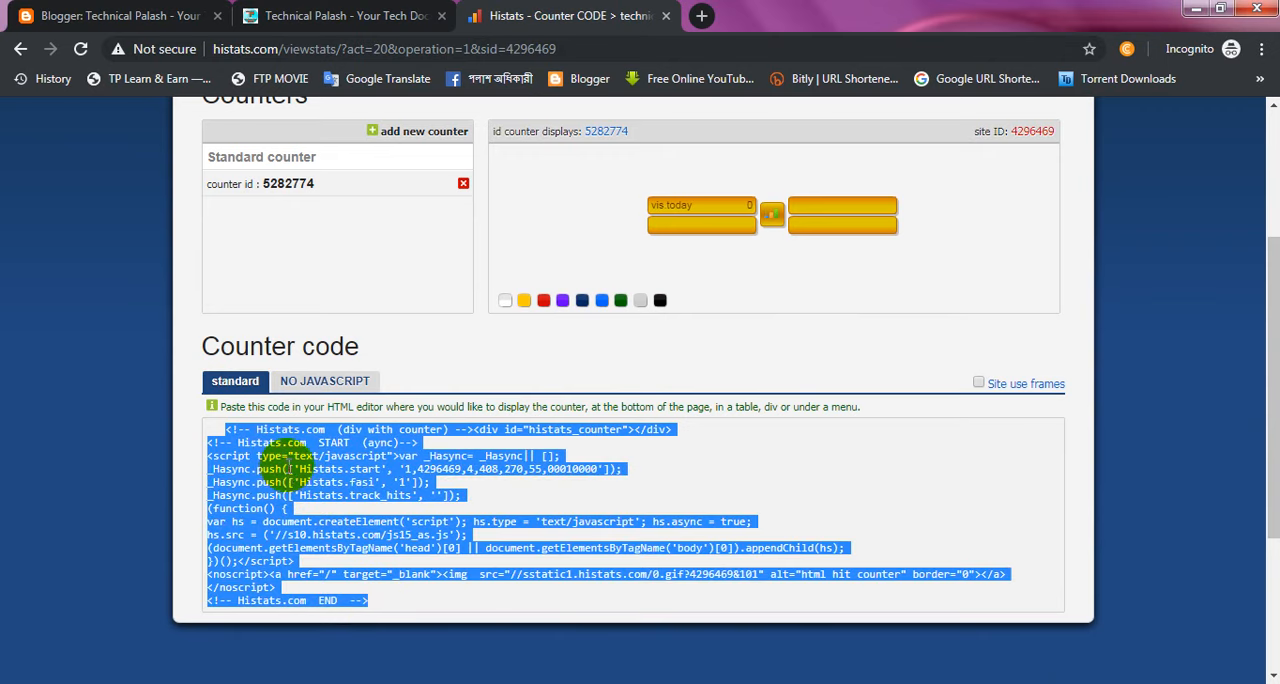
right_click(290, 468)
click(322, 480)
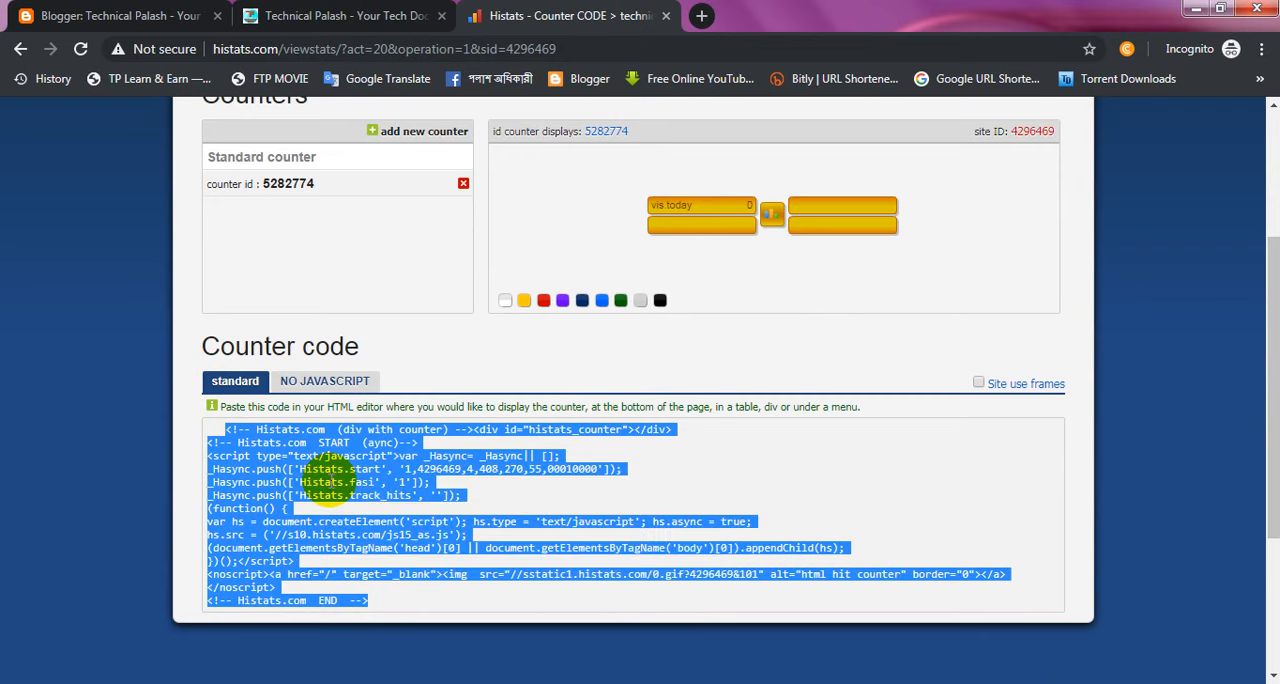
Step: Switch to Blogger and add an HTML/JavaScript gadget to the sidebar in the blog's layout
click(170, 12)
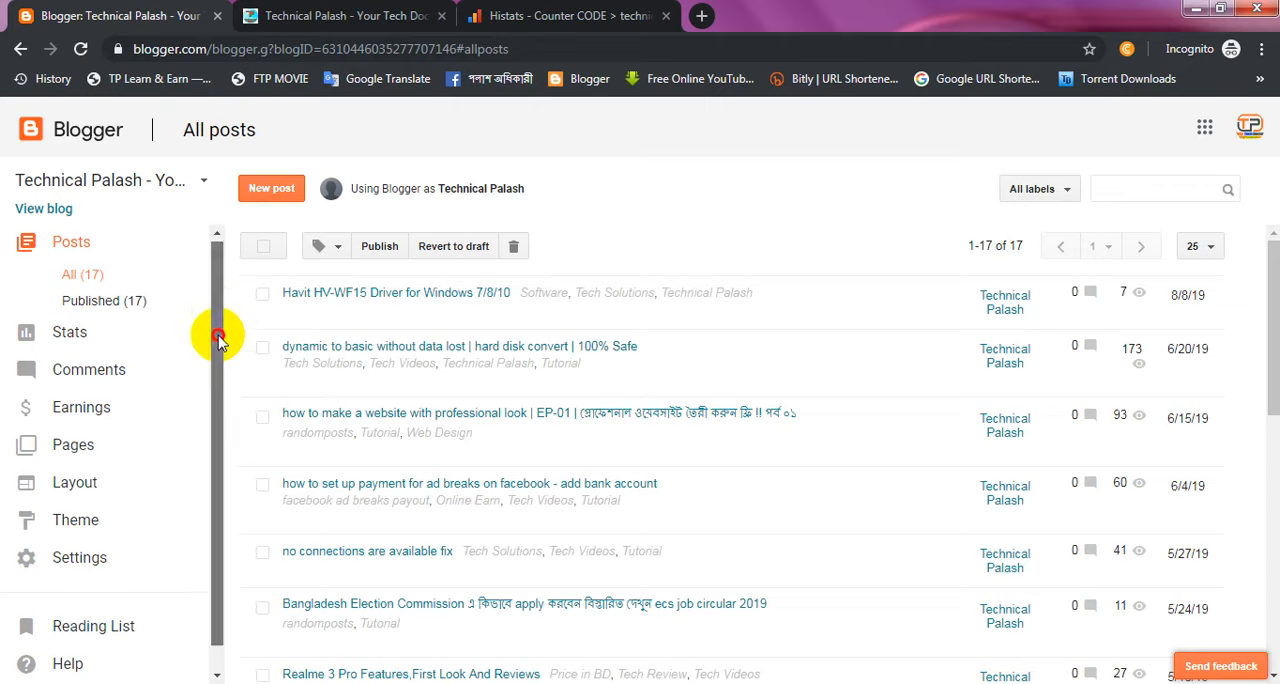
scroll(218, 342, down, 1)
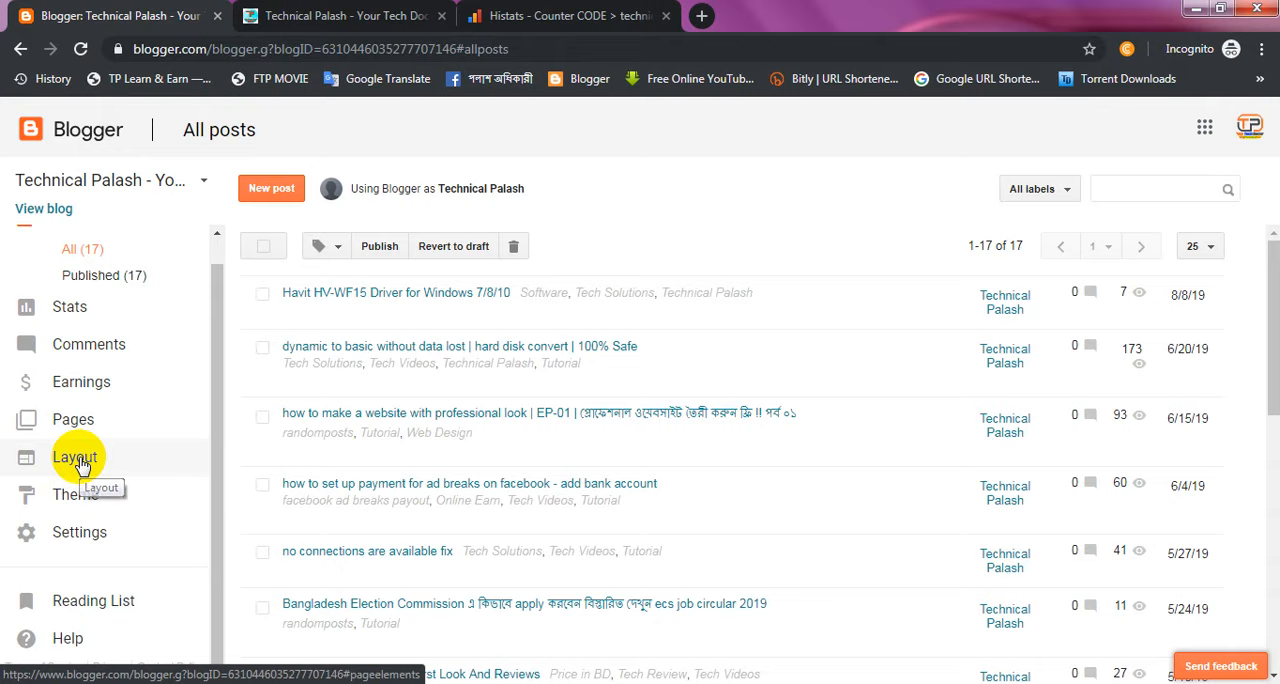
click(82, 465)
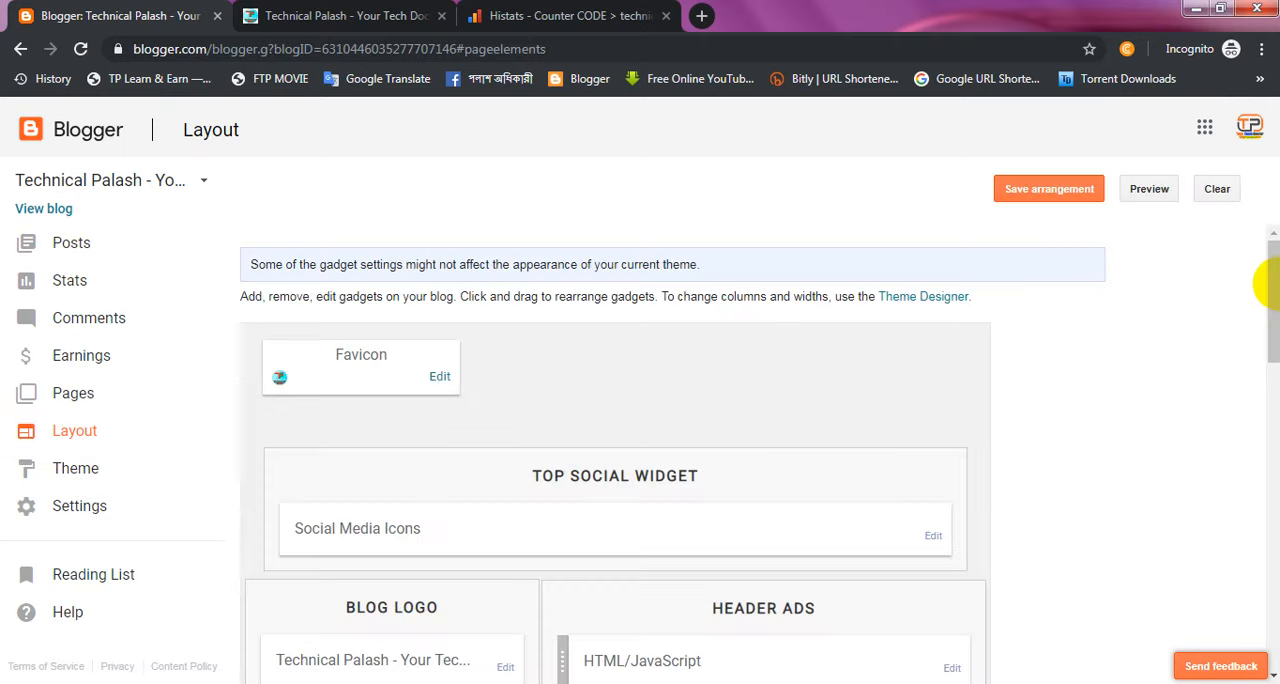
drag(1275, 310, 1266, 575)
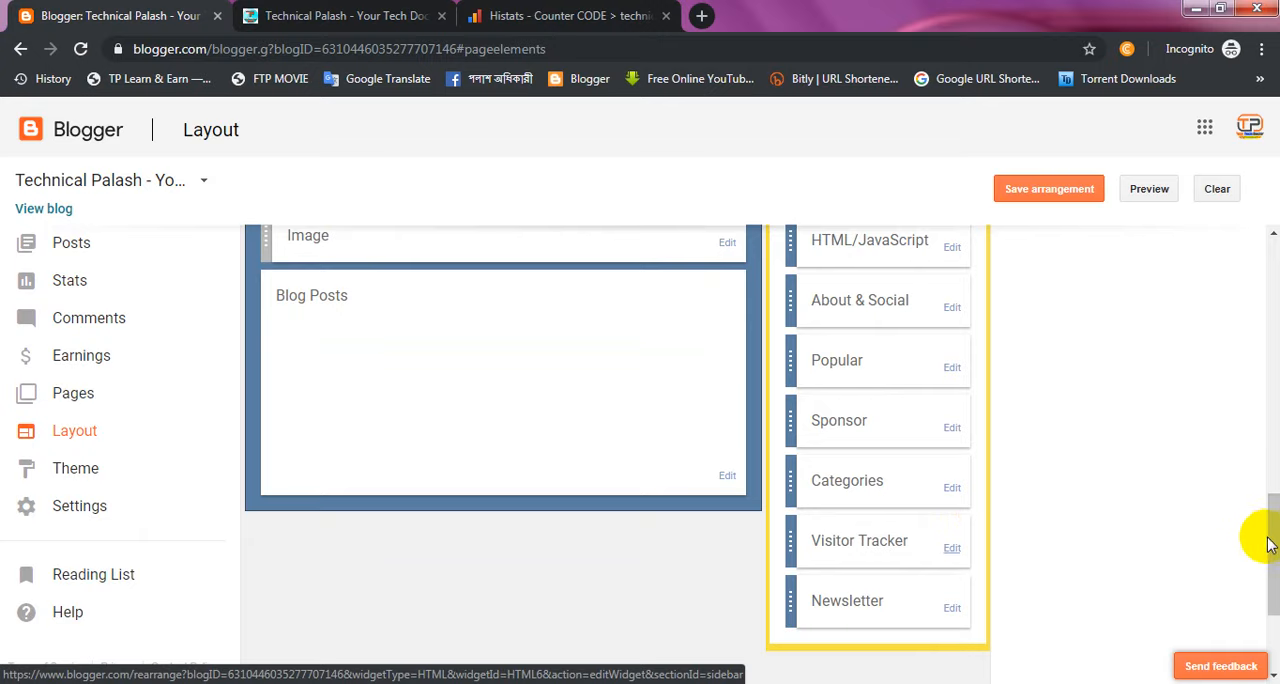
drag(1271, 519, 1268, 506)
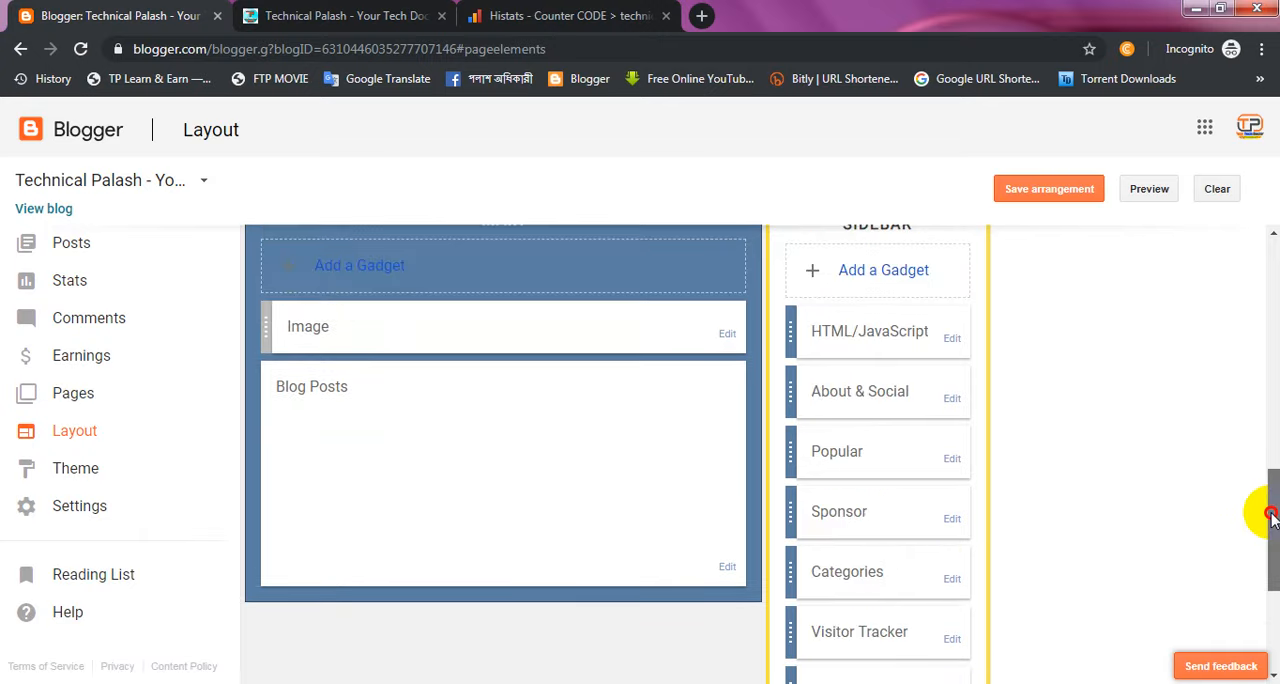
click(899, 272)
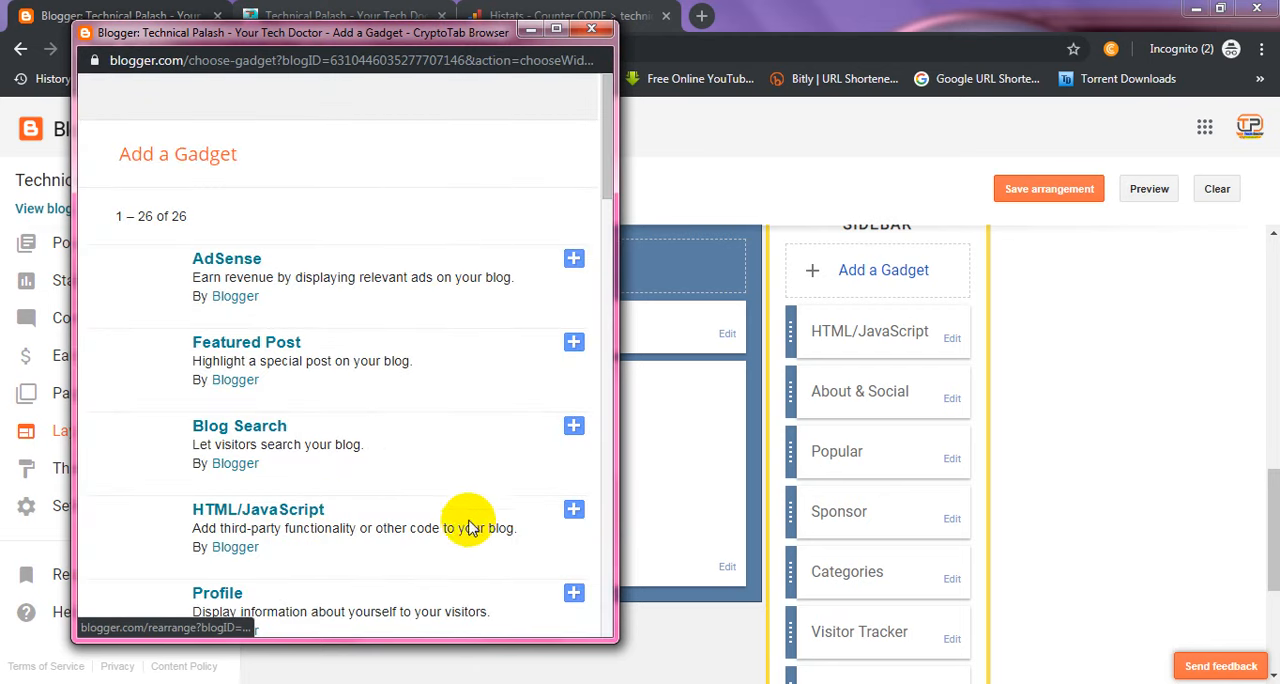
click(573, 514)
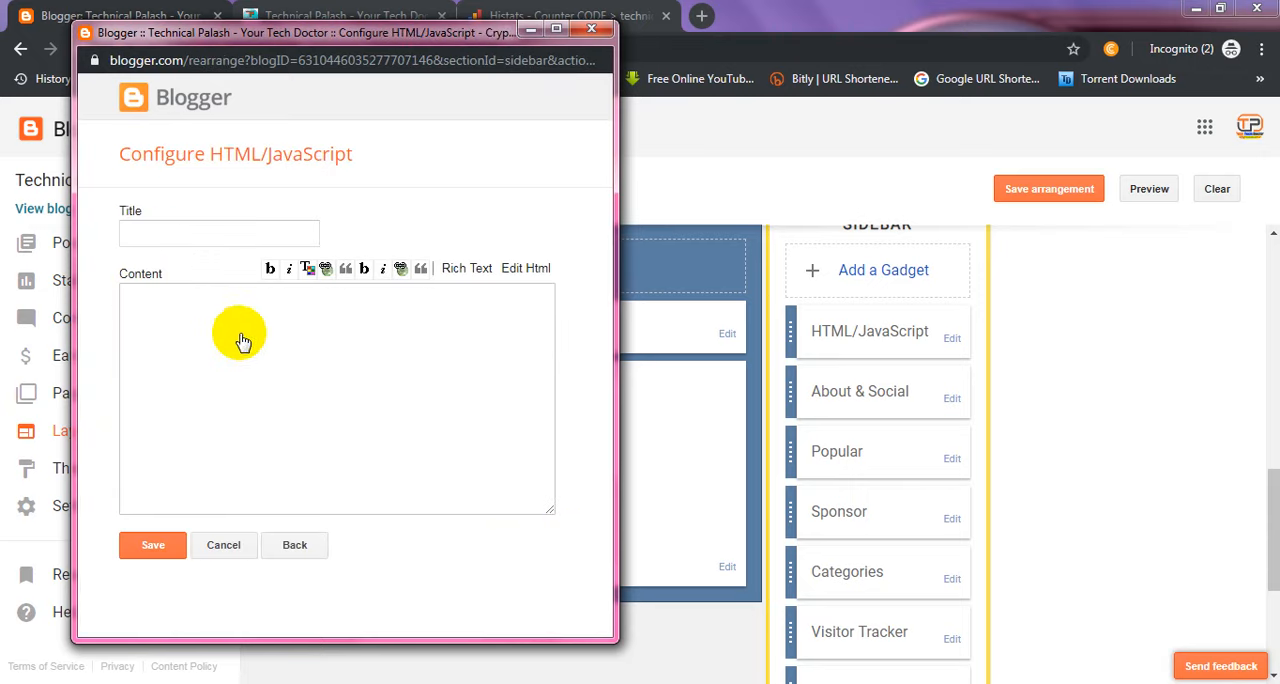
Step: Paste the Histats code as the gadget's content, title it "Visitor Tracker" and save the gadget
click(237, 320)
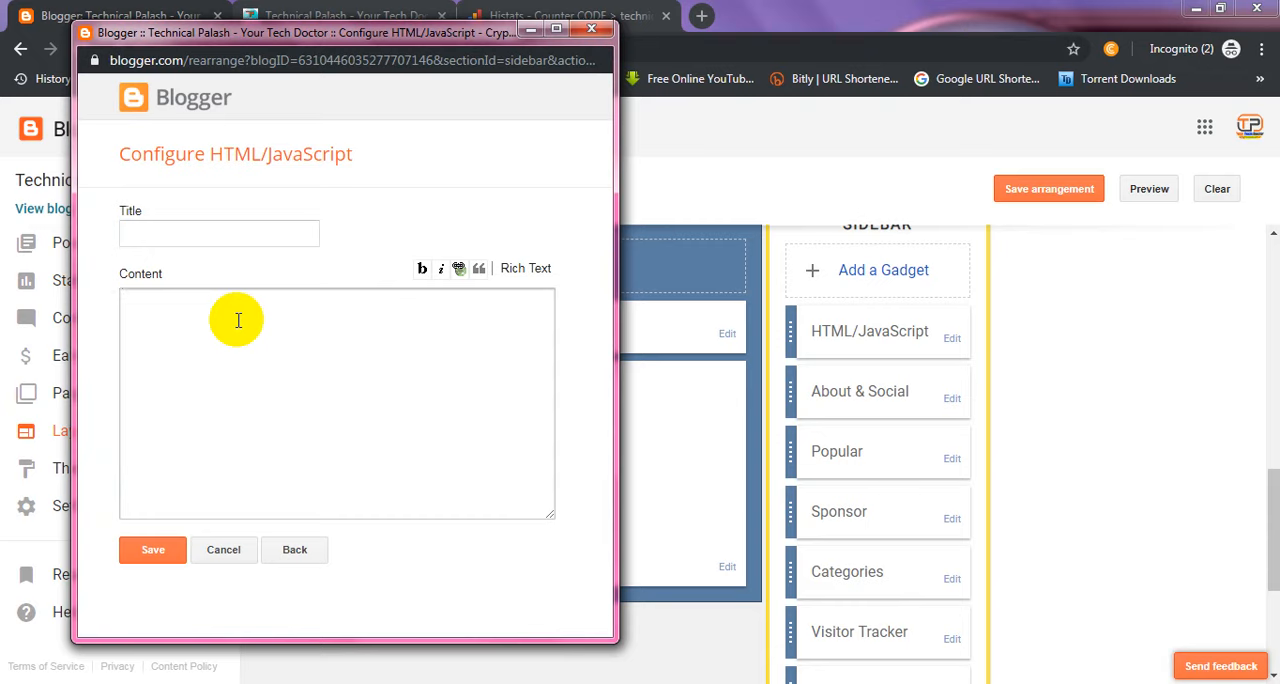
key(ctrl+v)
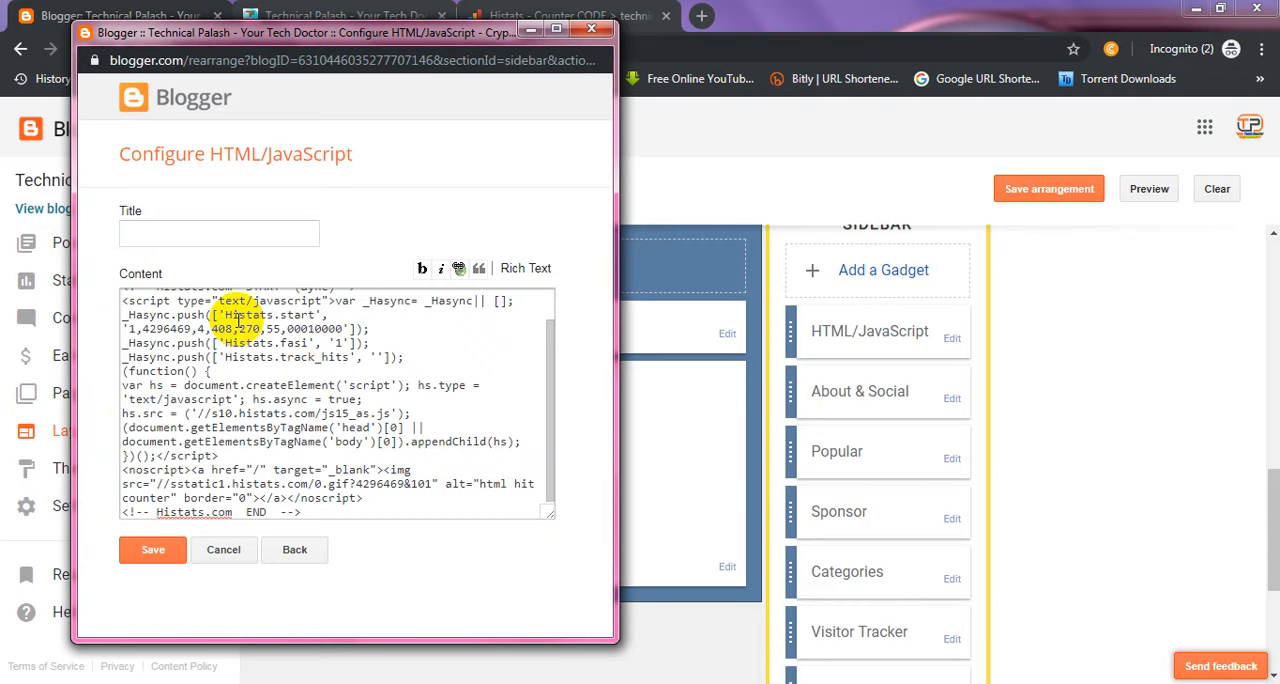
click(191, 236)
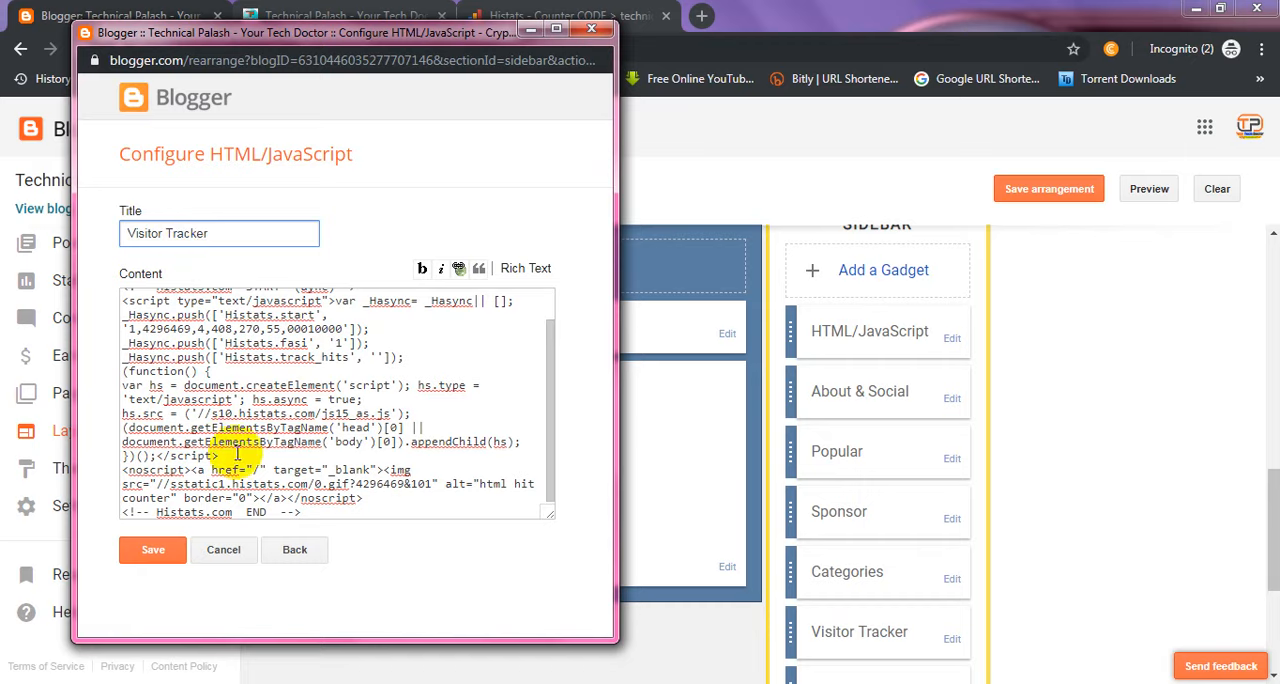
click(155, 552)
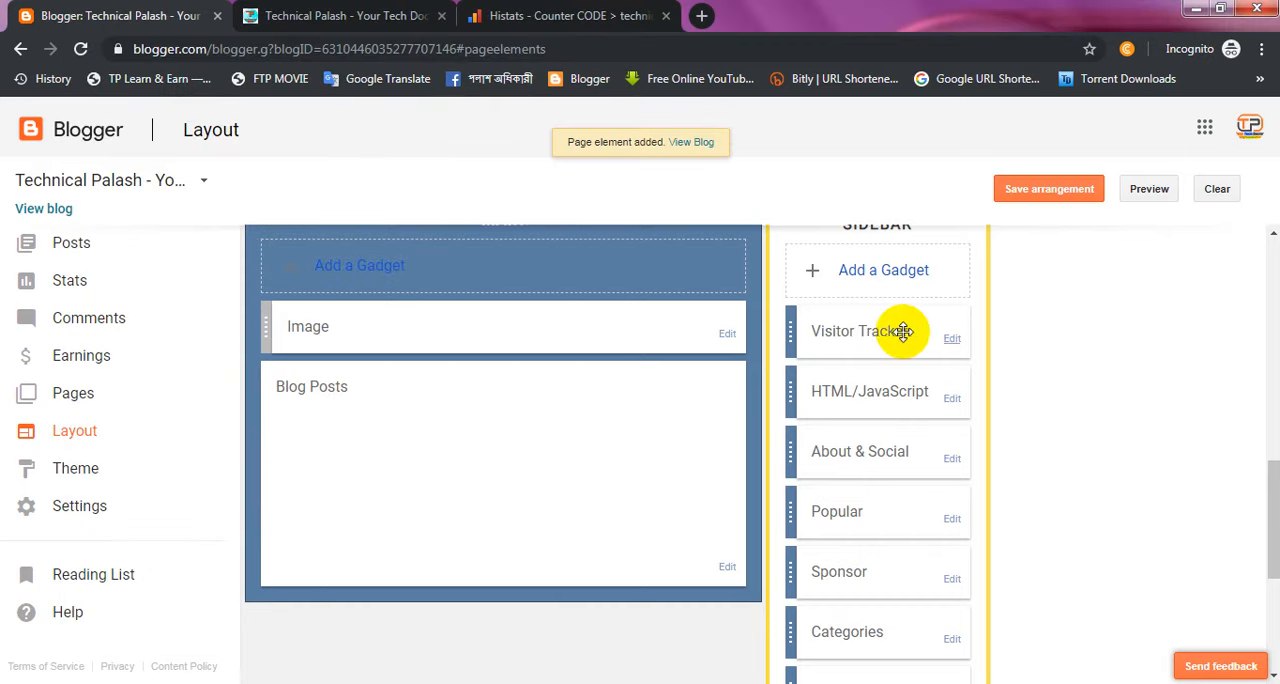
Step: Move the new Visitor Tracker gadget directly below Categories in the sidebar and remove the older Visitor Tracker gadget
drag(828, 332, 840, 617)
drag(1273, 493, 1272, 539)
click(952, 551)
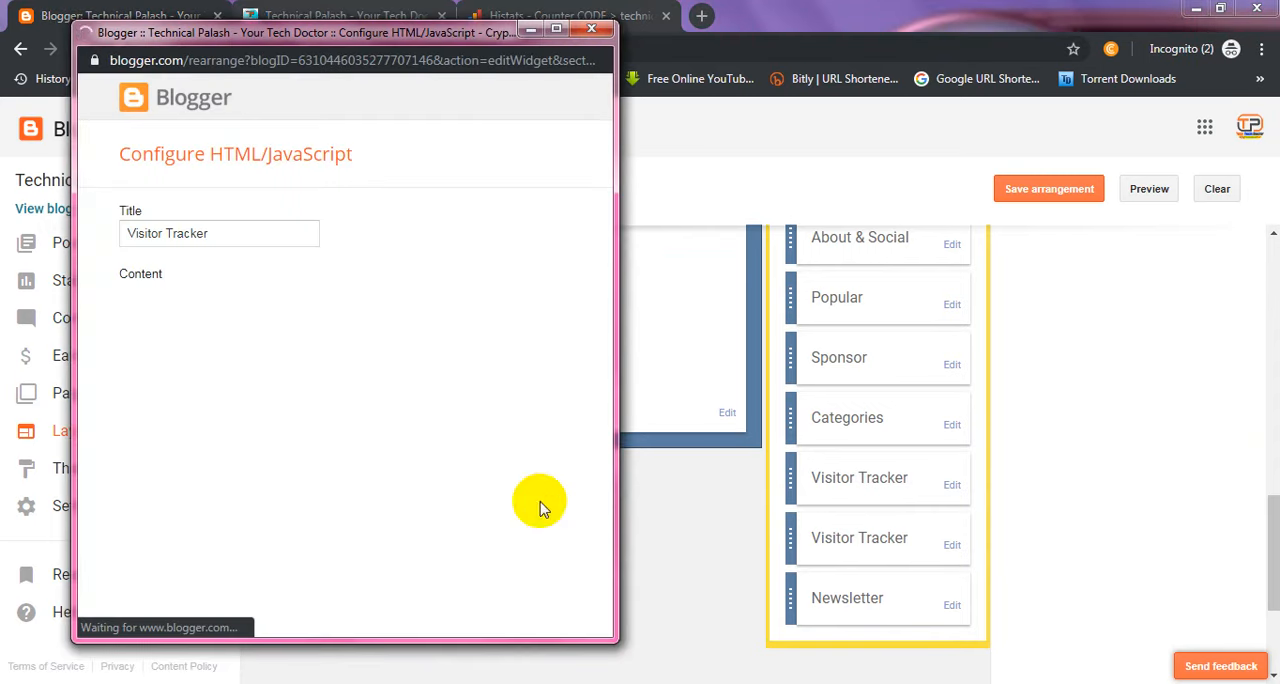
click(296, 551)
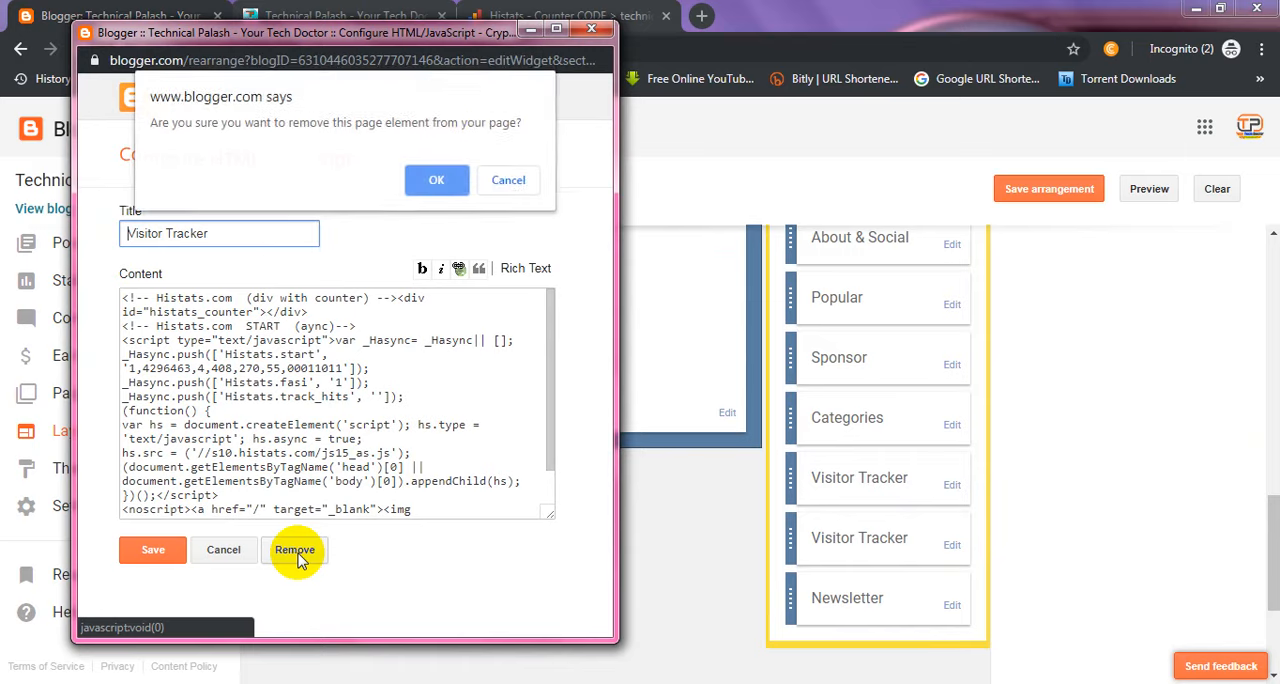
click(446, 186)
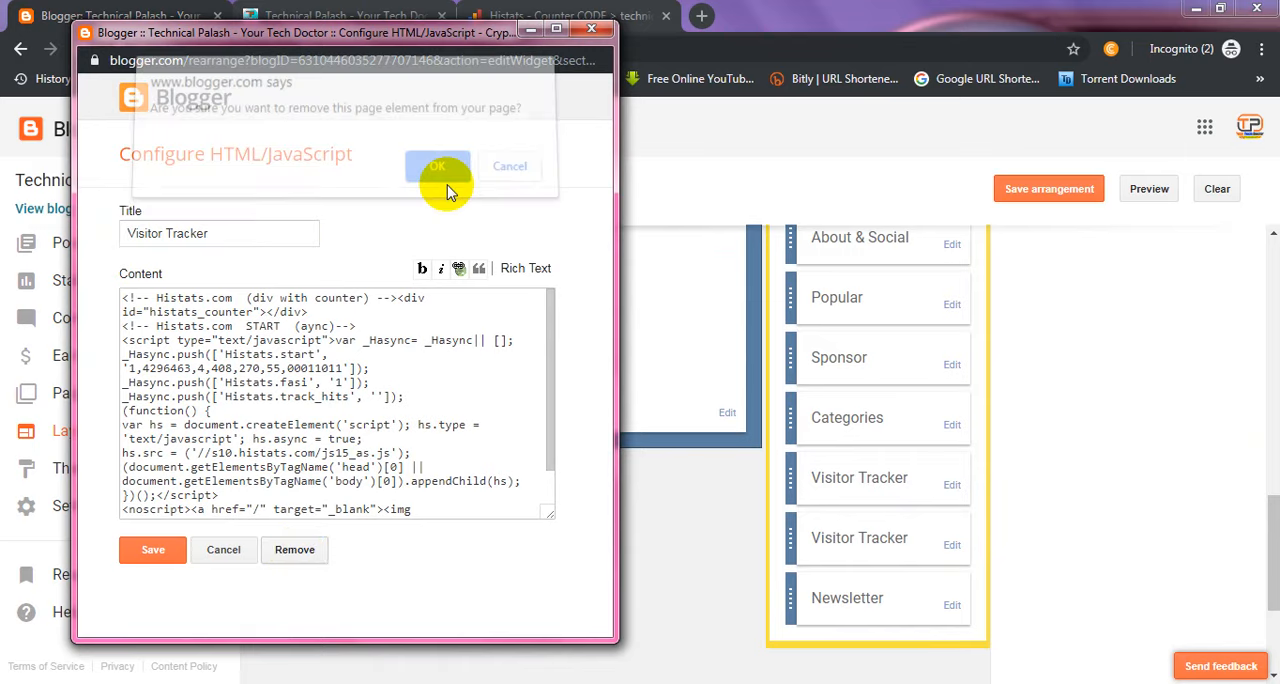
Step: Save the layout arrangement and open the live blog, closing its previously opened tab
click(1030, 193)
click(1035, 191)
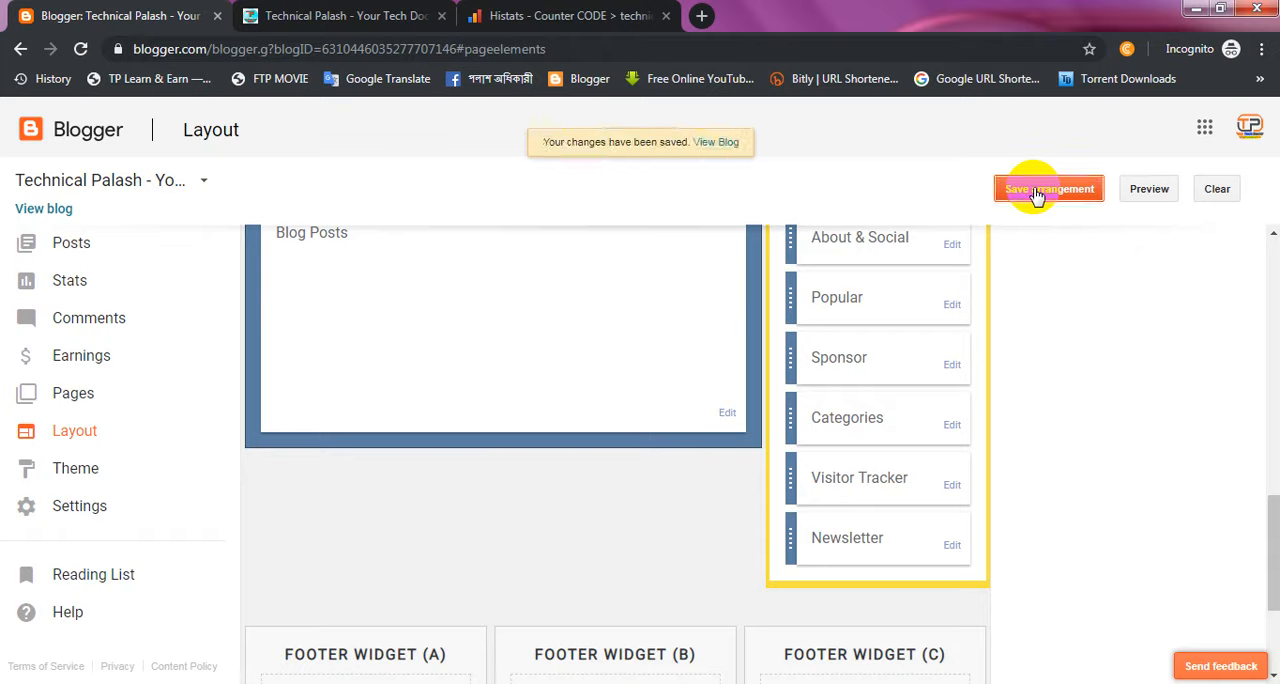
click(728, 143)
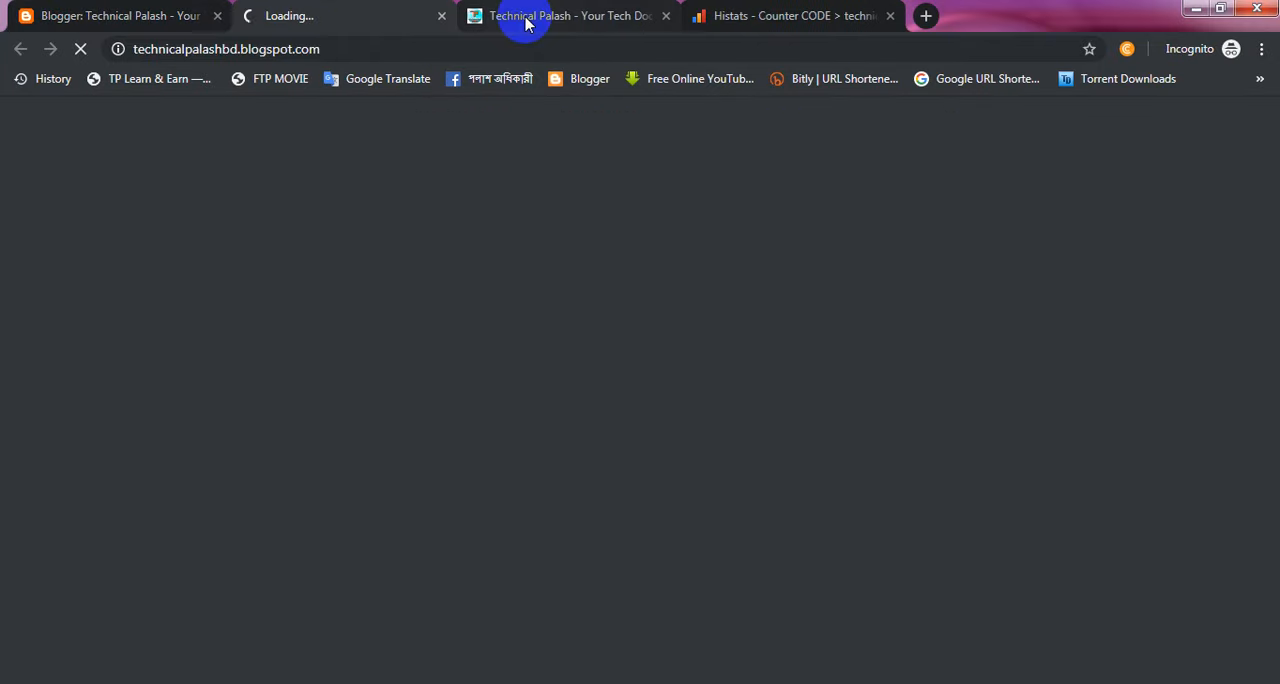
click(666, 24)
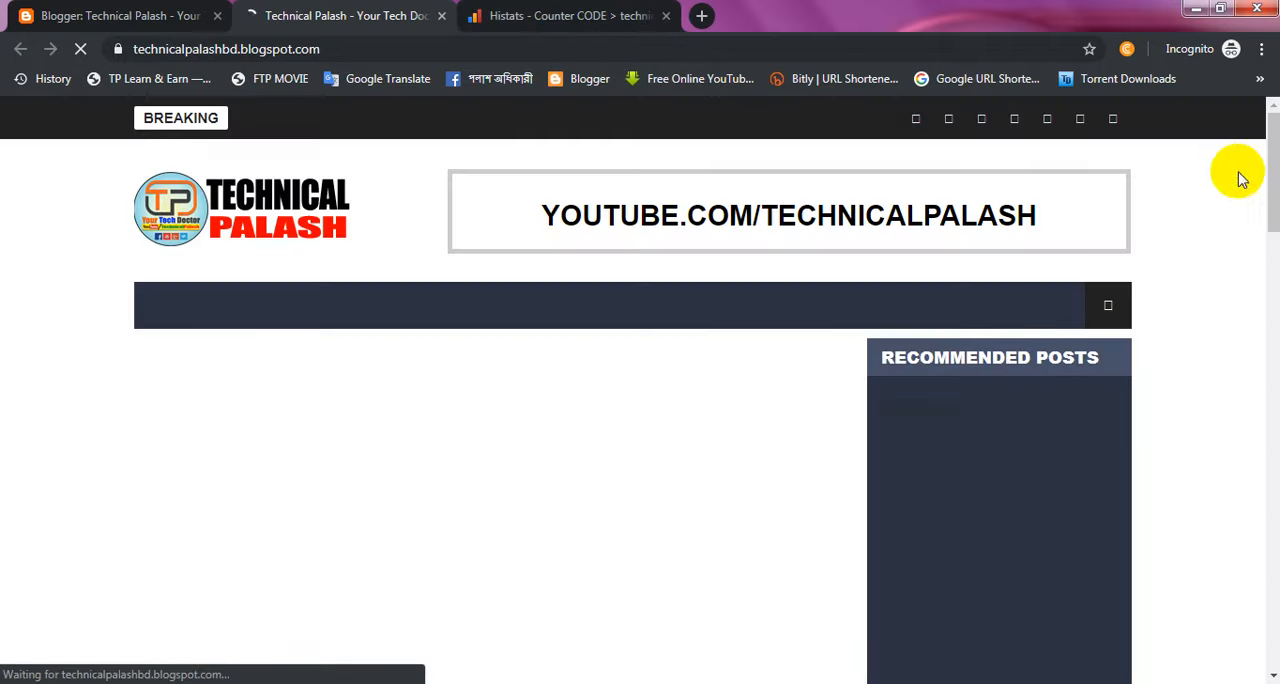
Step: Examine the live blog's sidebar down to the Visitor Tracker section to check the counter
drag(1266, 180, 1270, 338)
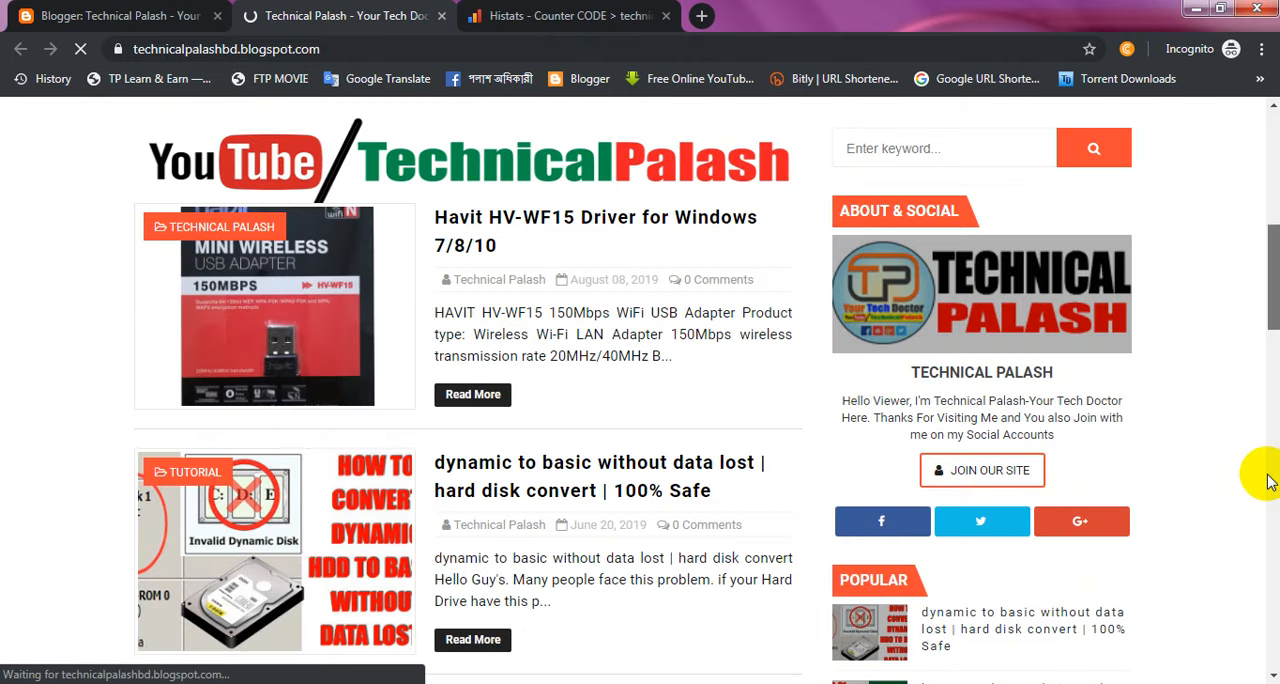
scroll(1251, 494, down, 3)
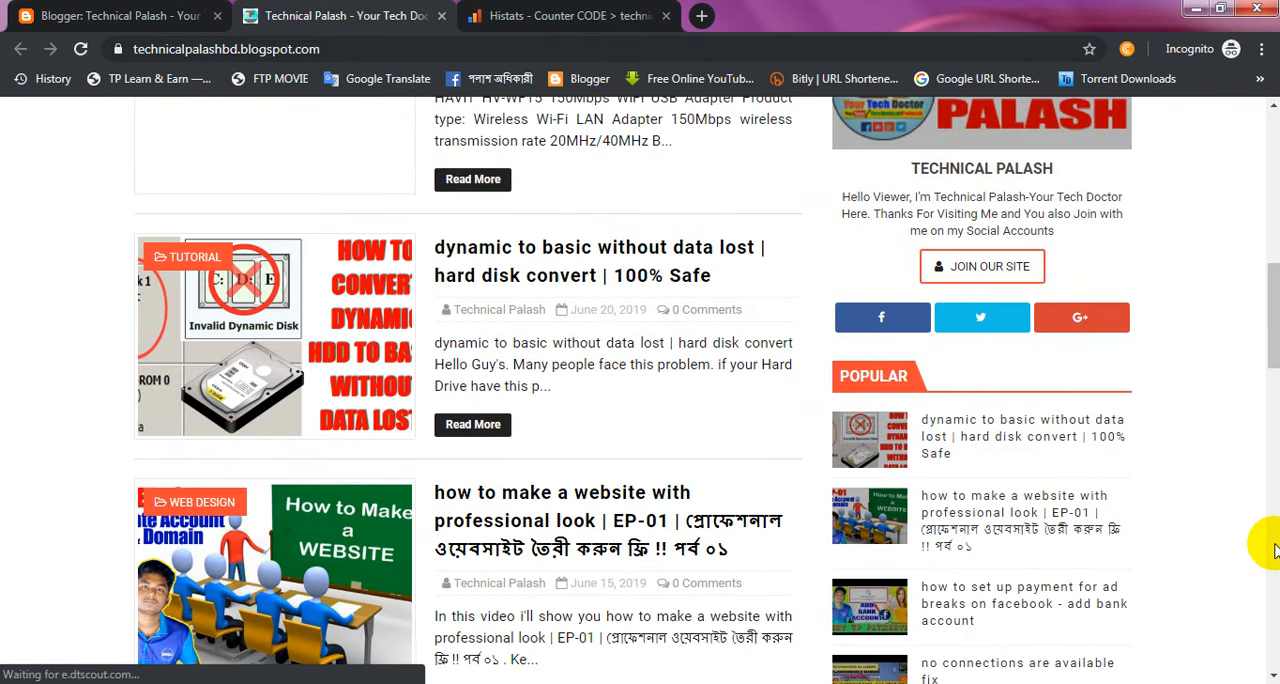
scroll(1275, 548, down, 5)
scroll(1273, 546, down, 1)
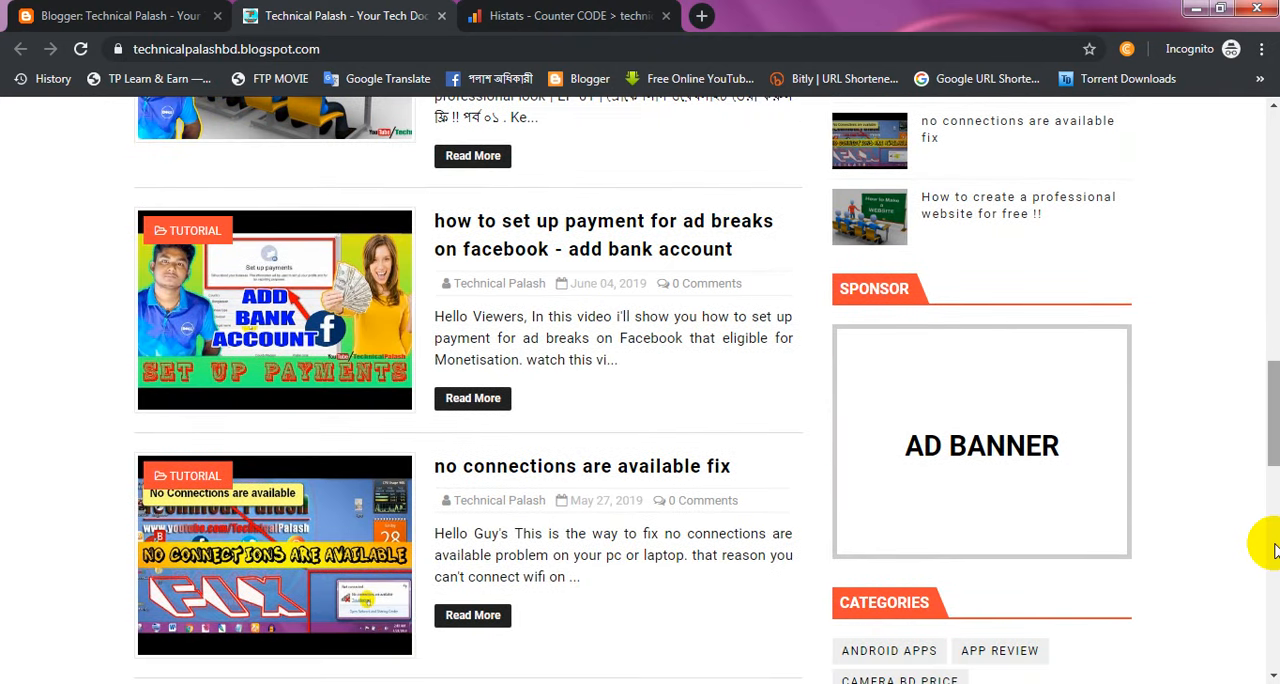
scroll(1275, 548, down, 5)
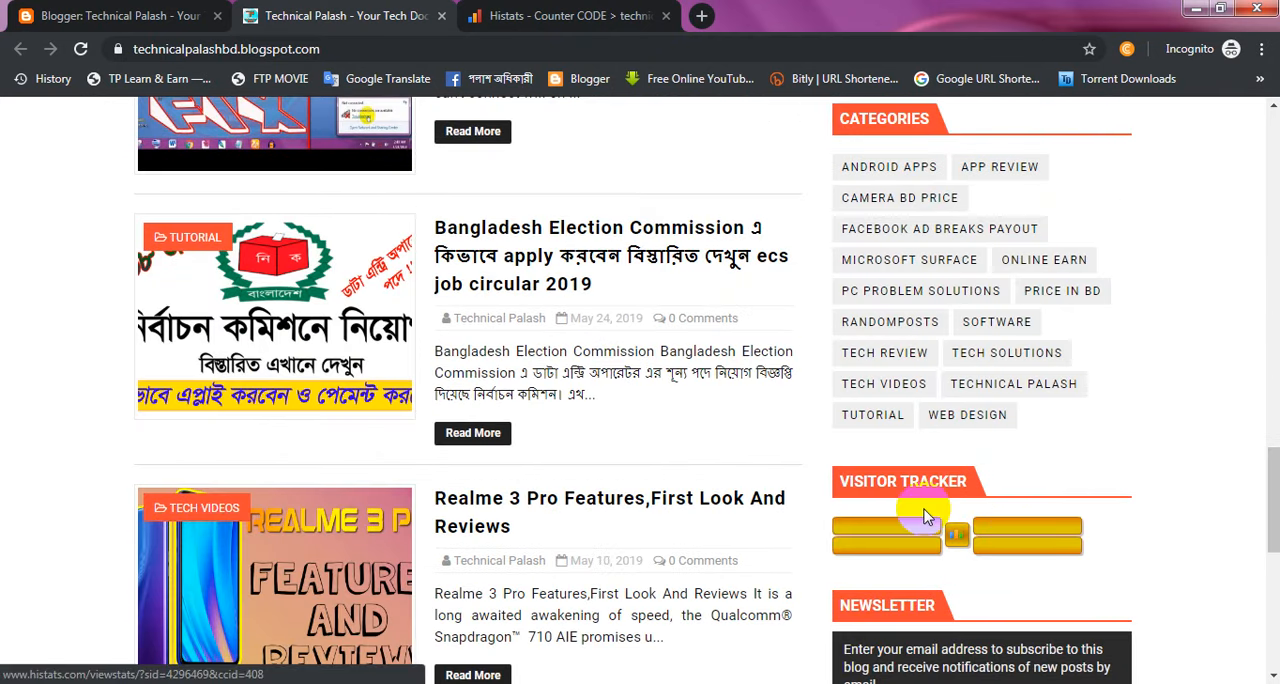
Step: Switch to the Histats site and examine the traffic summary for technicalpalashbd.blogspot.com, including the general stats and today's visitor chart
click(576, 10)
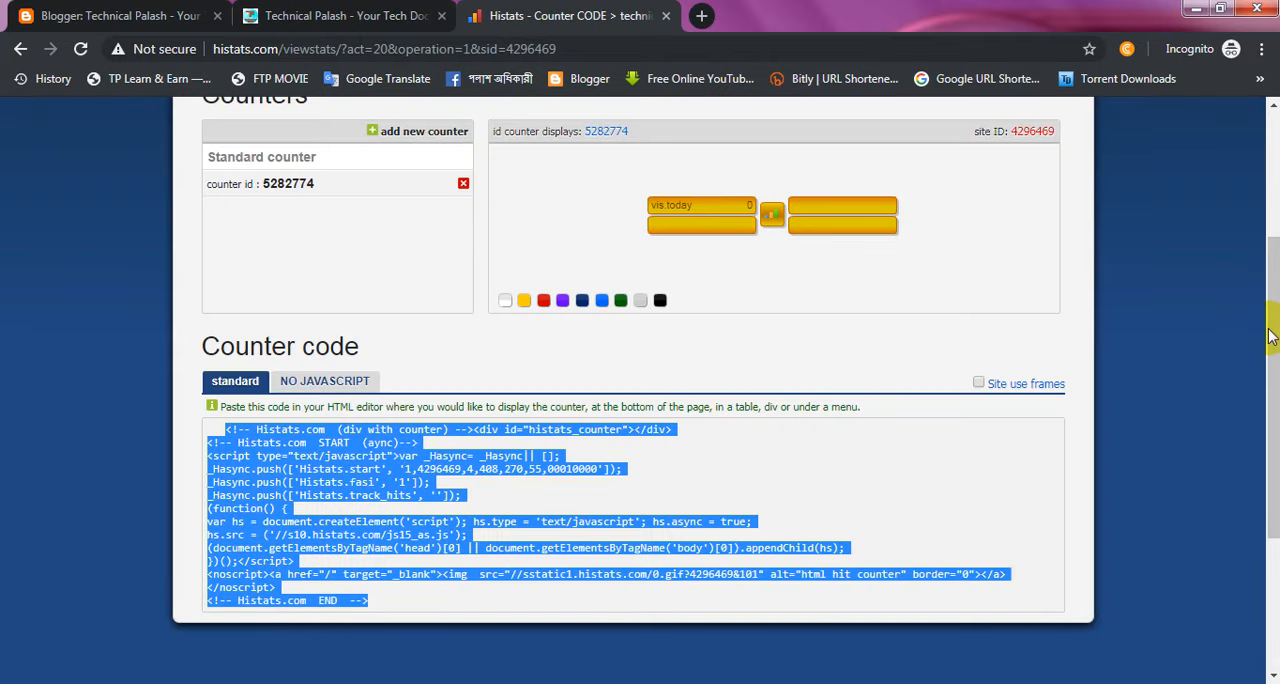
drag(1269, 329, 1270, 186)
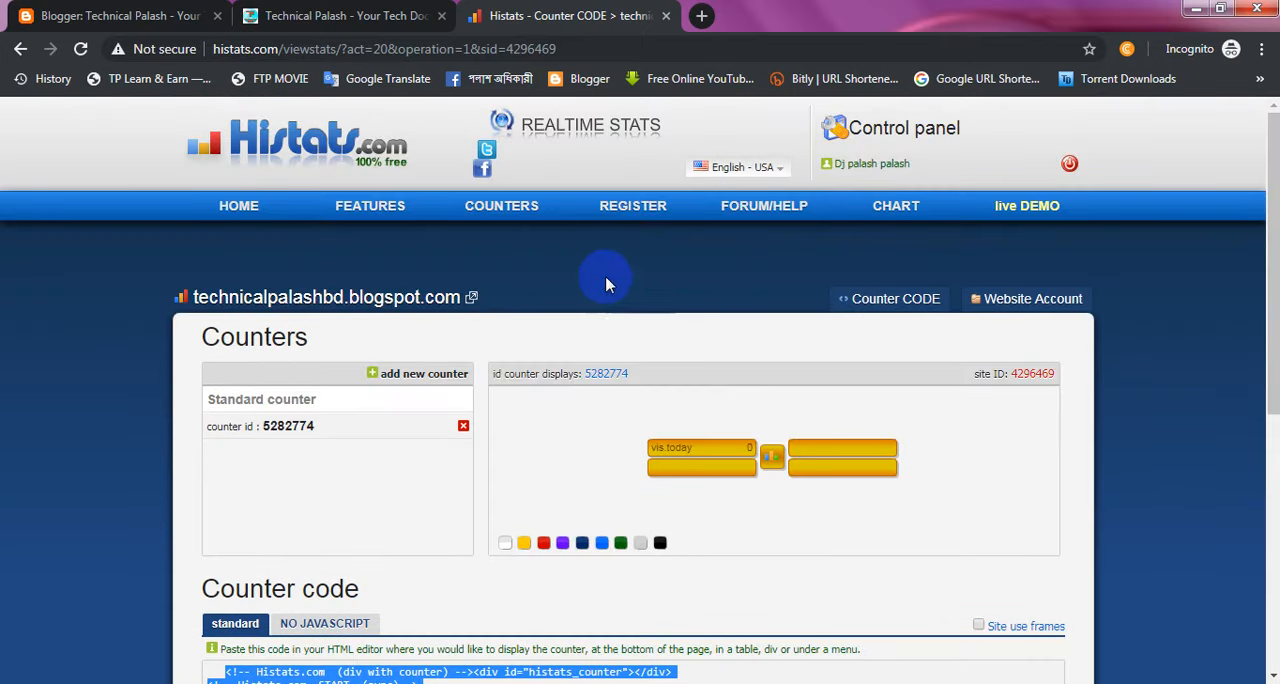
click(374, 306)
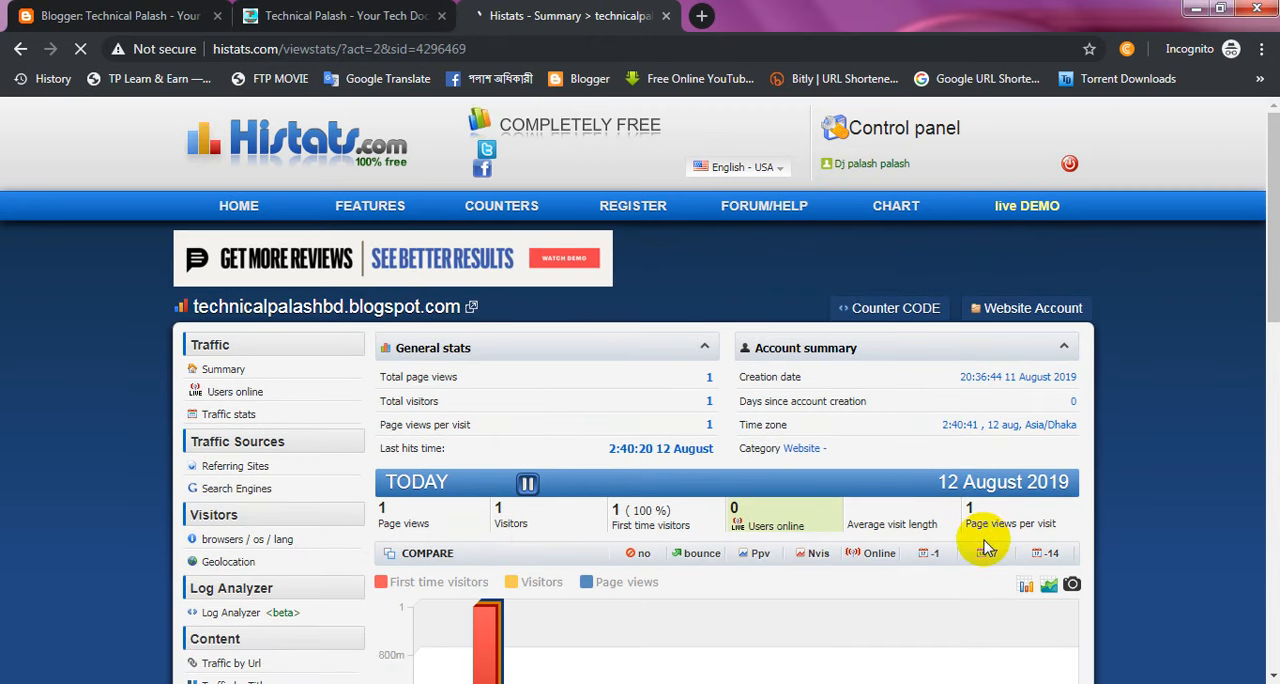
mouse_move(1274, 310)
mouse_down()
mouse_move(1276, 366)
mouse_move(1274, 320)
mouse_up()
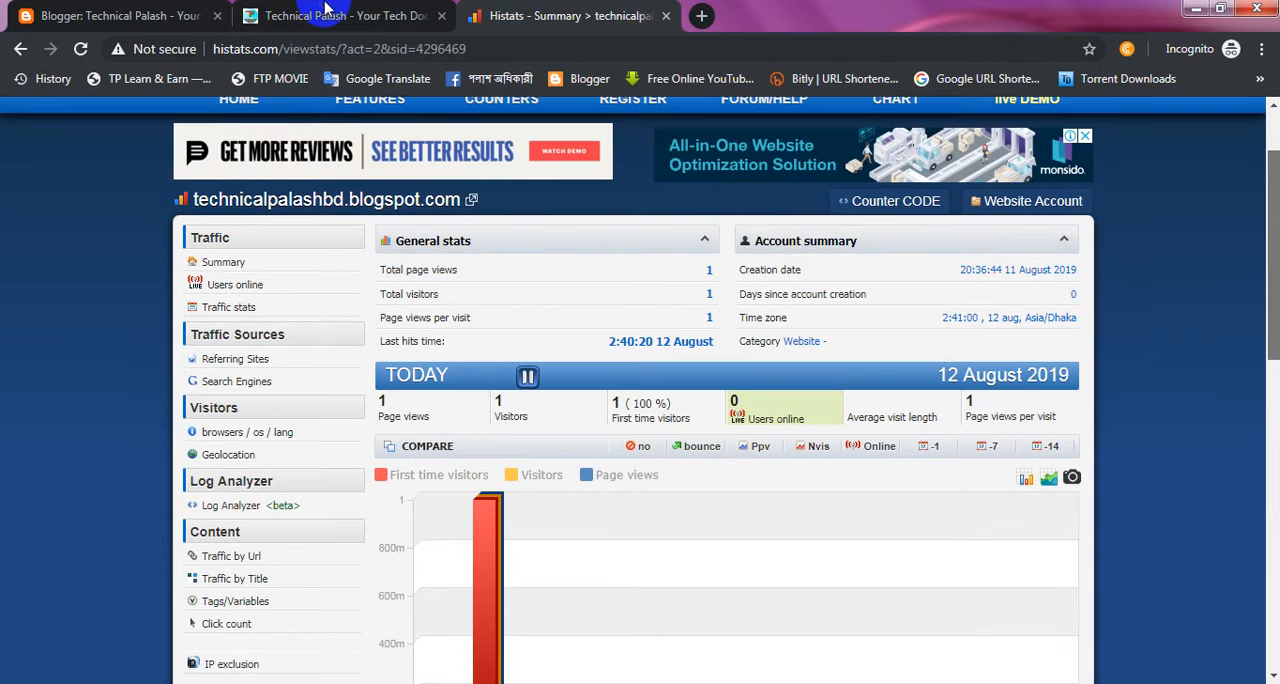
Step: Return to the live blog and review the Visitor Tracker counter along with the posts and sidebar on the home page
click(325, 12)
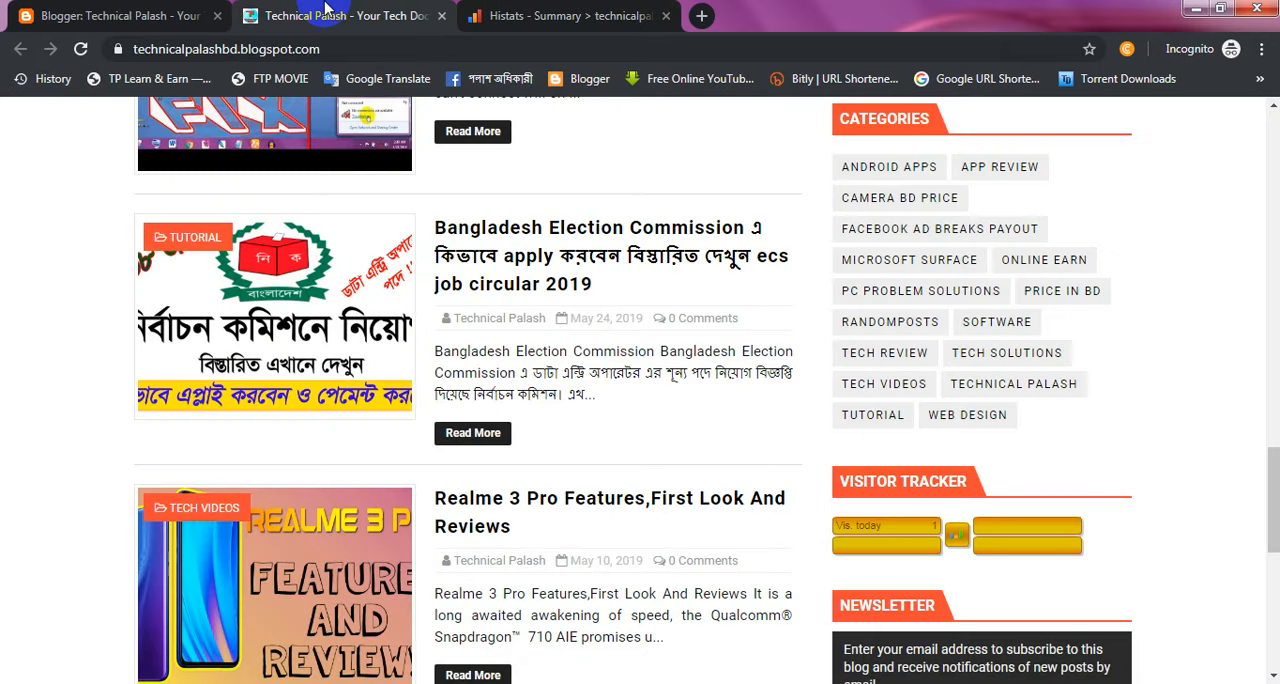
drag(1272, 490, 1270, 240)
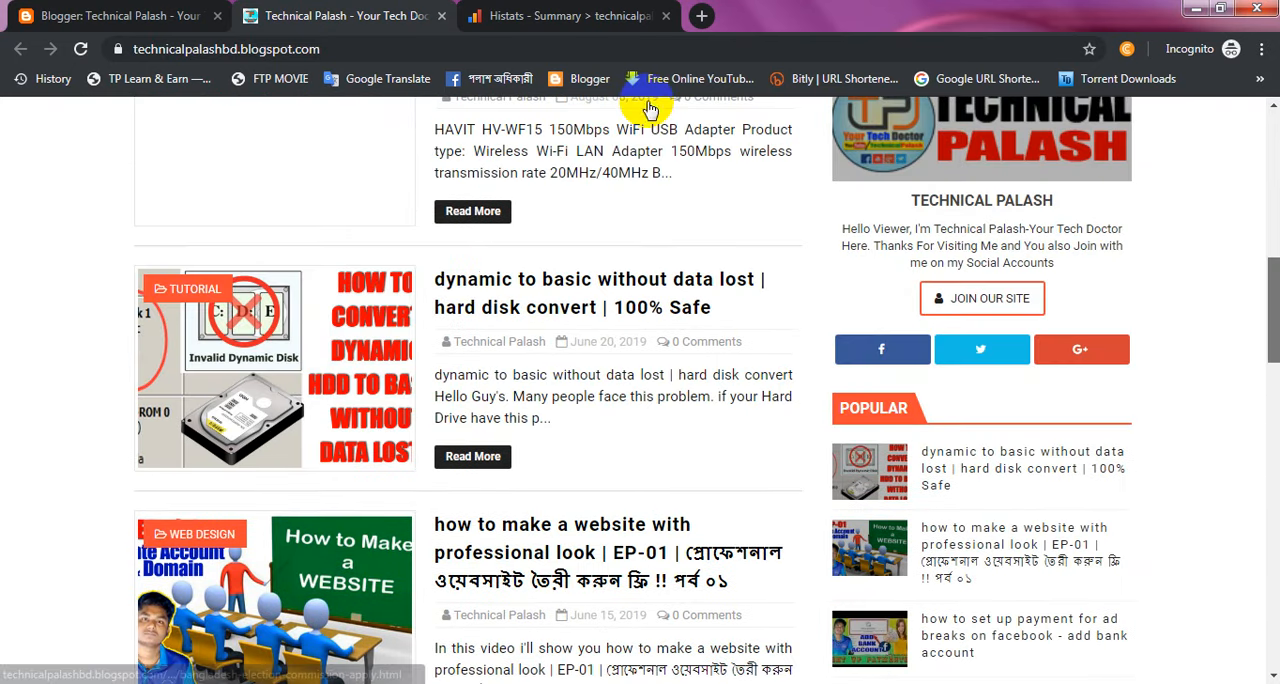
scroll(760, 660, up, 3)
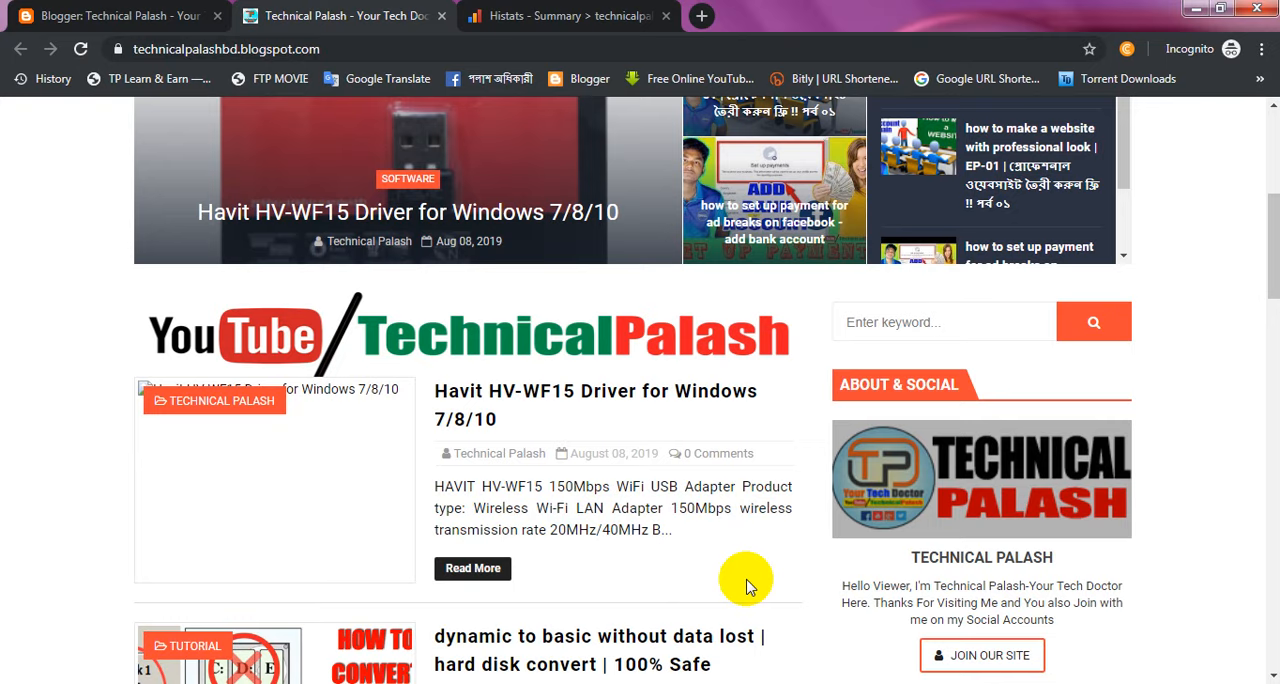
click(1274, 275)
drag(1274, 275, 1274, 319)
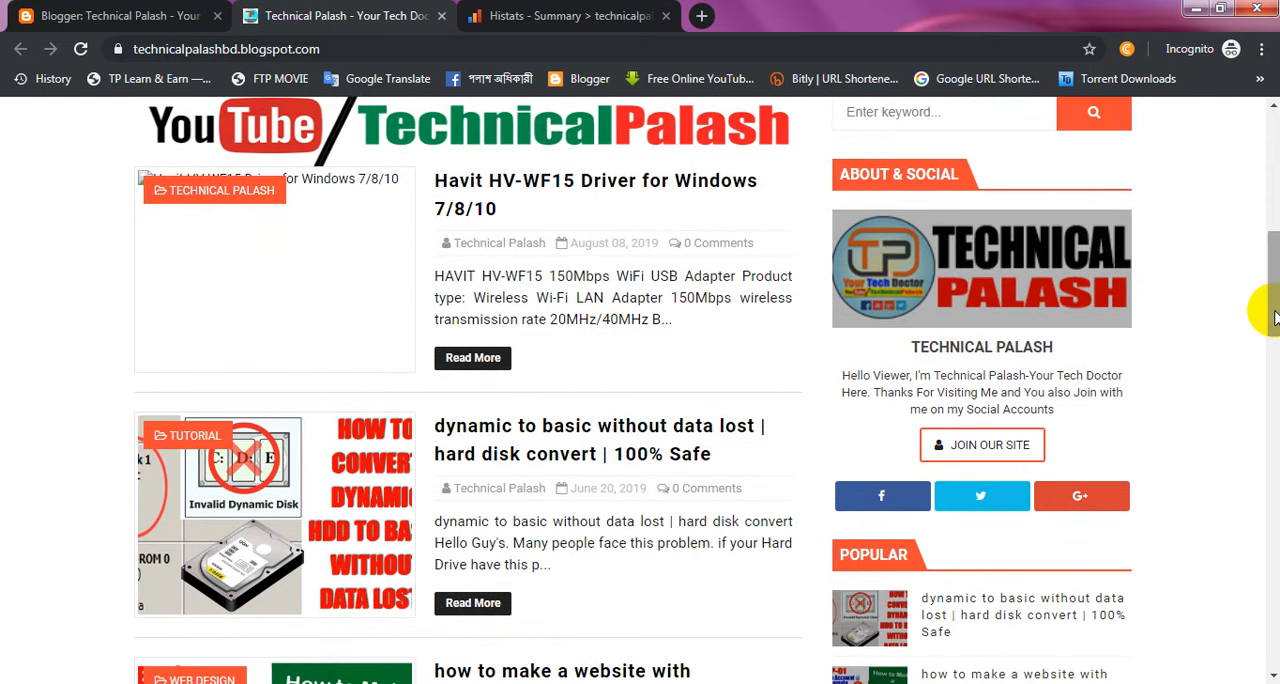